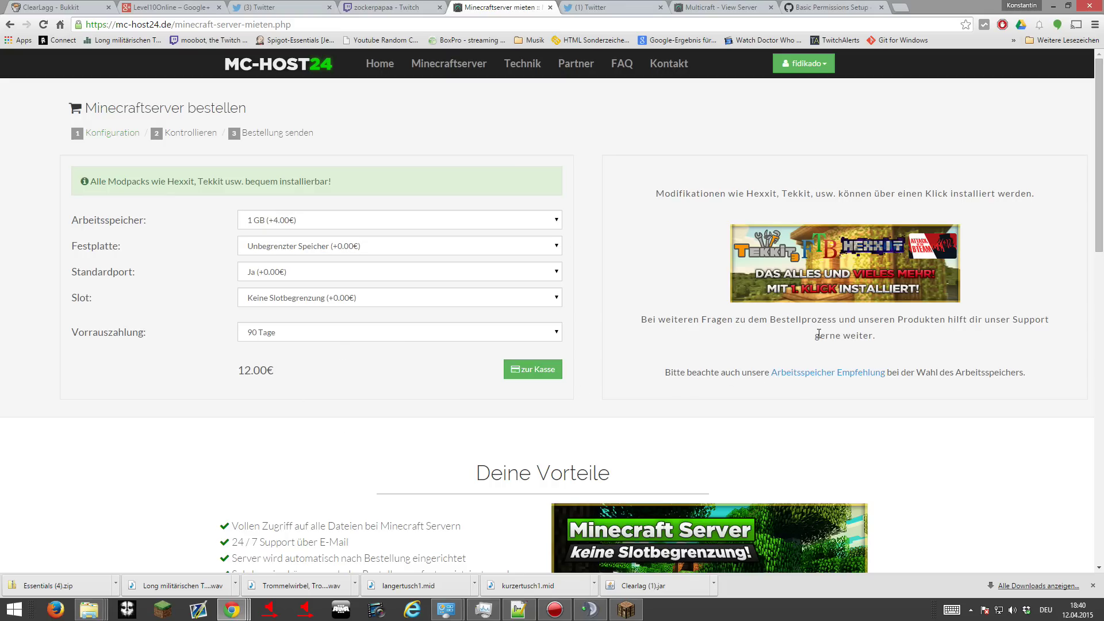
Step: Look at the amounts and payment methods for topping up account credit, and the entries of the account menu
{"action": "left_click", "coordinate": [805, 63]}
{"action": "left_click", "coordinate": [791, 173]}
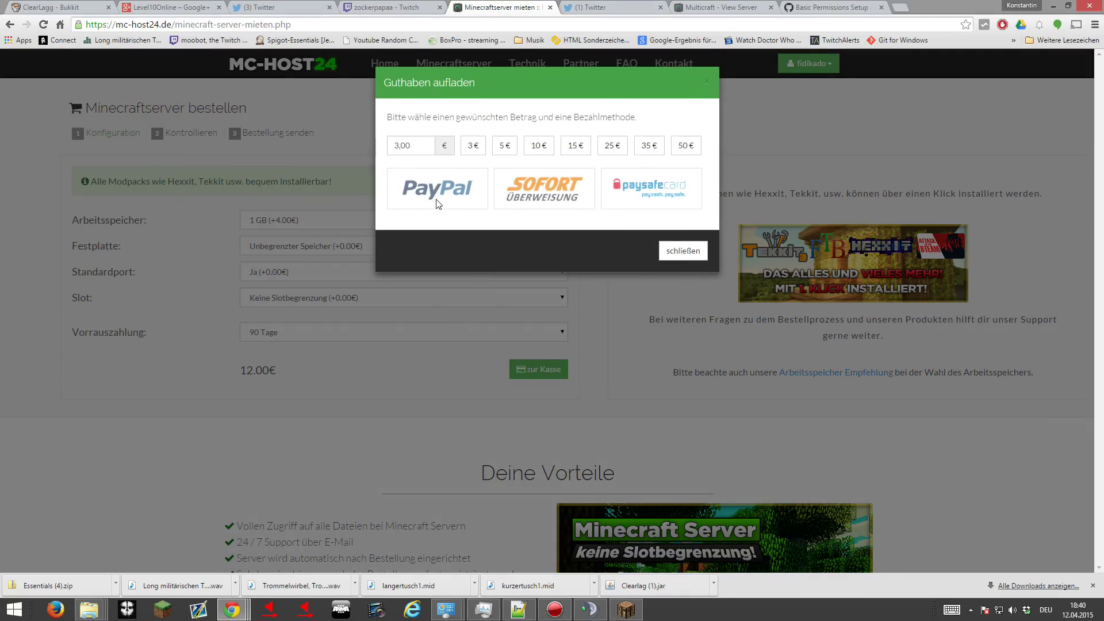
{"action": "left_click", "coordinate": [682, 252]}
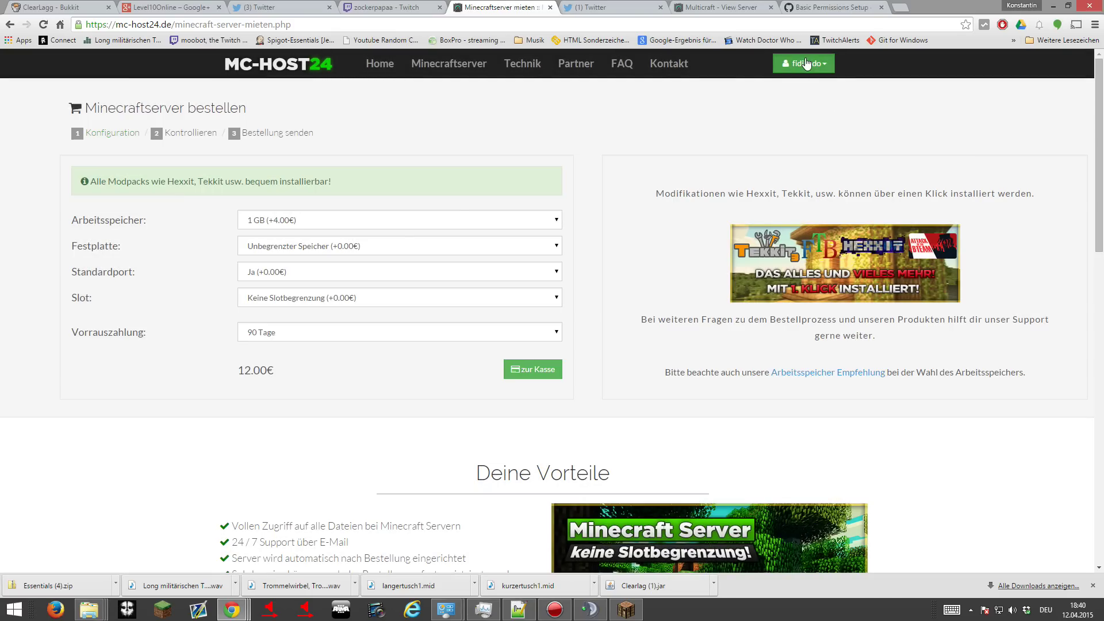
{"action": "left_click", "coordinate": [807, 63]}
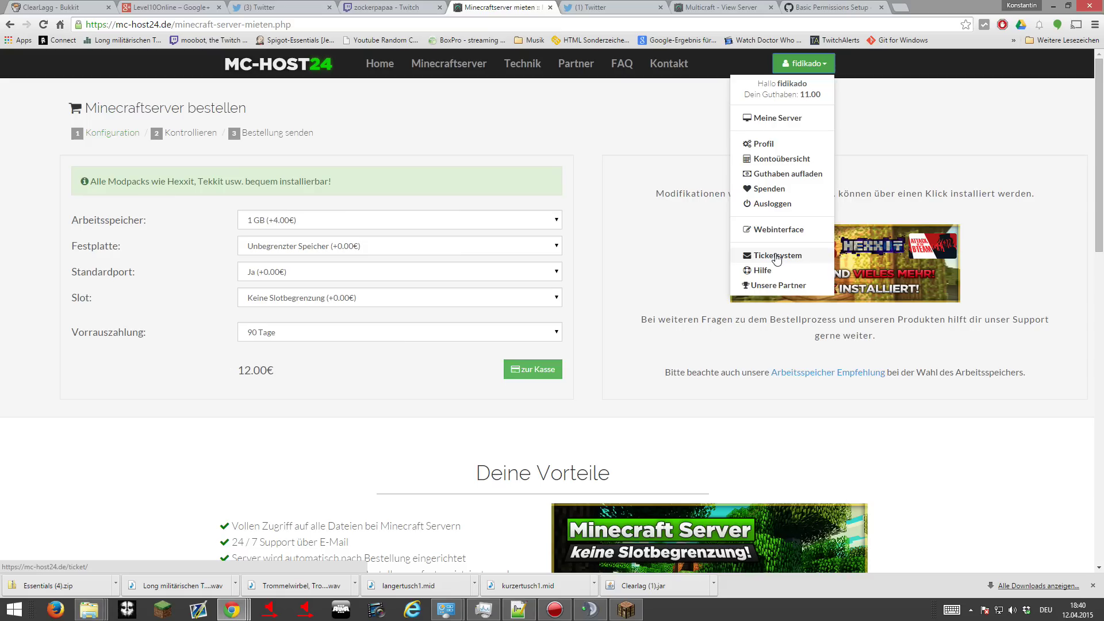
{"action": "left_click", "coordinate": [662, 135]}
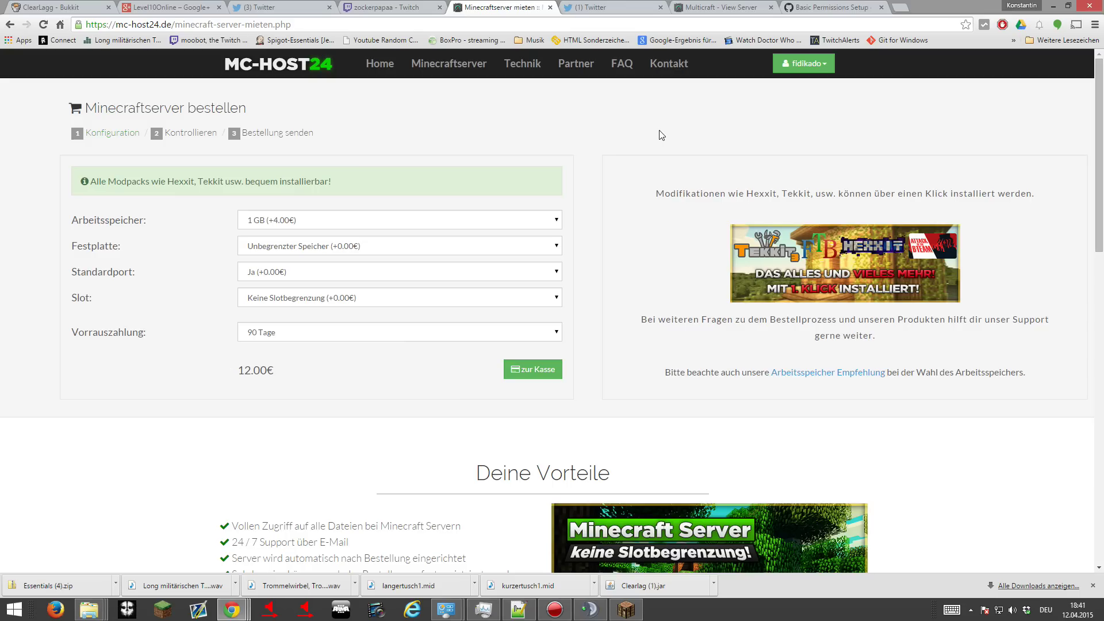
Step: Open the Multicraft web interface from the account menu and switch to the already open server overview page
{"action": "left_click", "coordinate": [795, 64]}
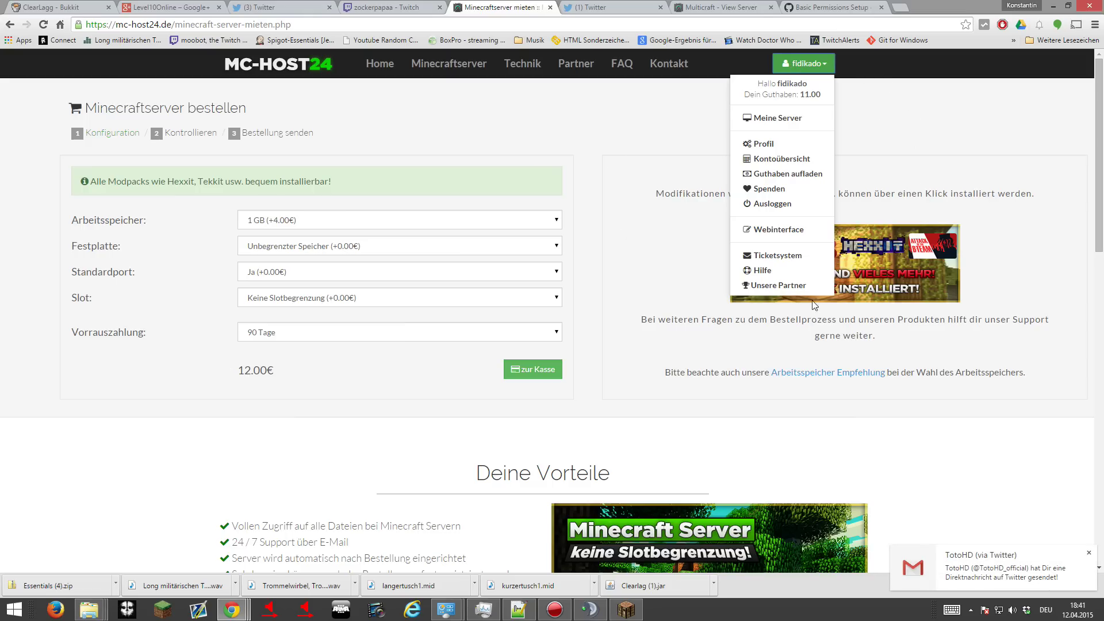
{"action": "left_click", "coordinate": [760, 235]}
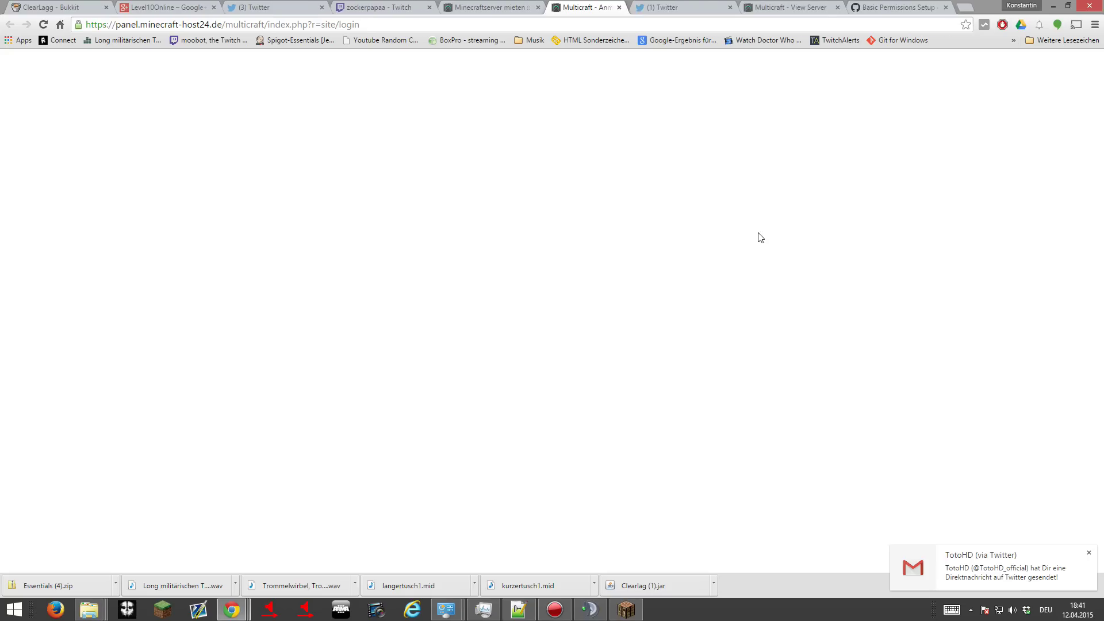
{"action": "left_click", "coordinate": [450, 142]}
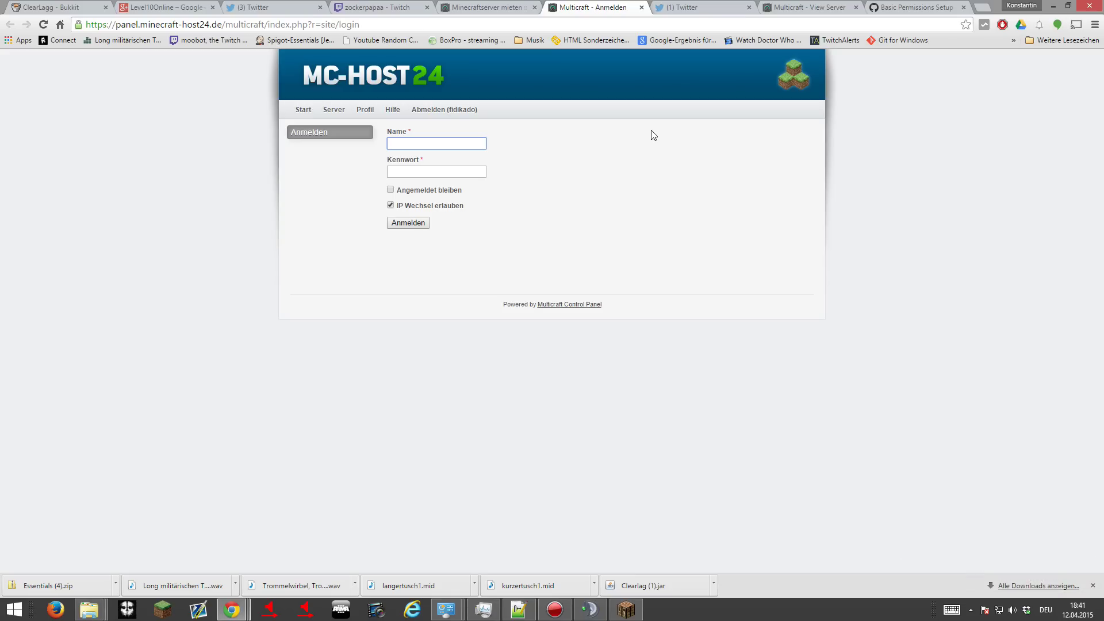
{"action": "left_click", "coordinate": [795, 9]}
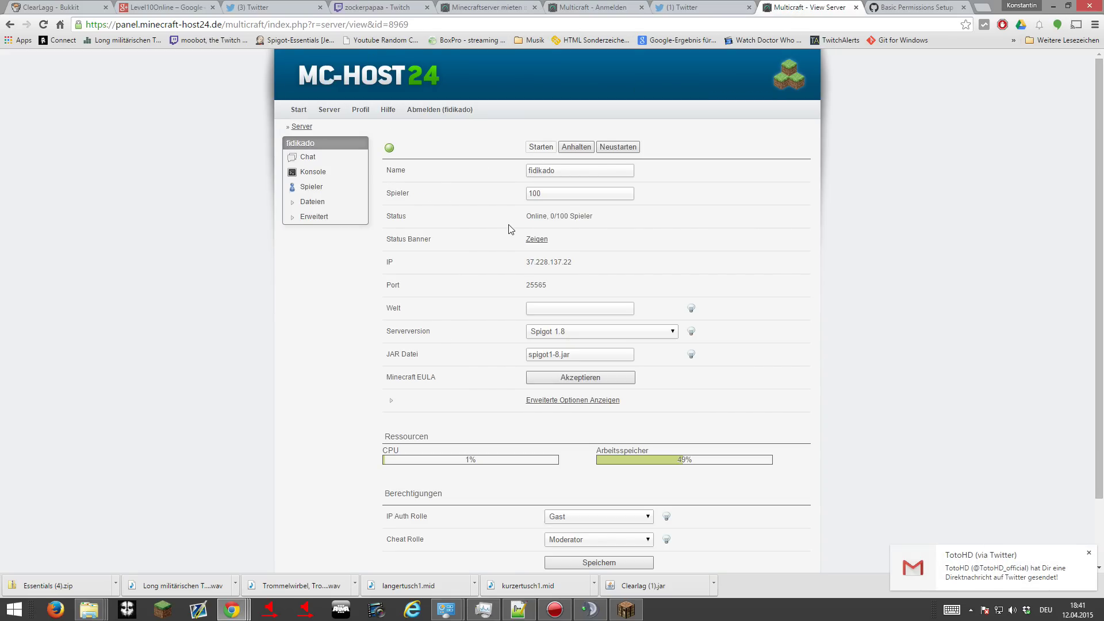
Step: Examine the available server versions from Craftbukkit to Spigot and Tekkit without changing the selection
{"action": "left_click", "coordinate": [553, 336]}
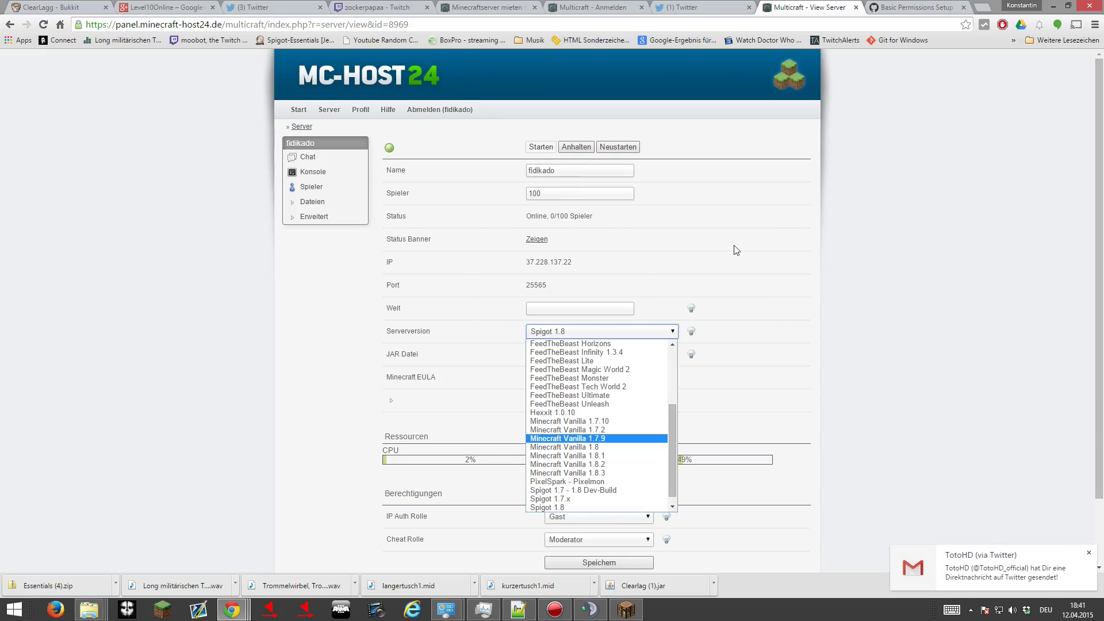
{"action": "left_click", "coordinate": [883, 274]}
{"action": "left_click", "coordinate": [623, 331]}
{"action": "scroll", "coordinate": [620, 362], "scroll_direction": "up", "scroll_amount": 5}
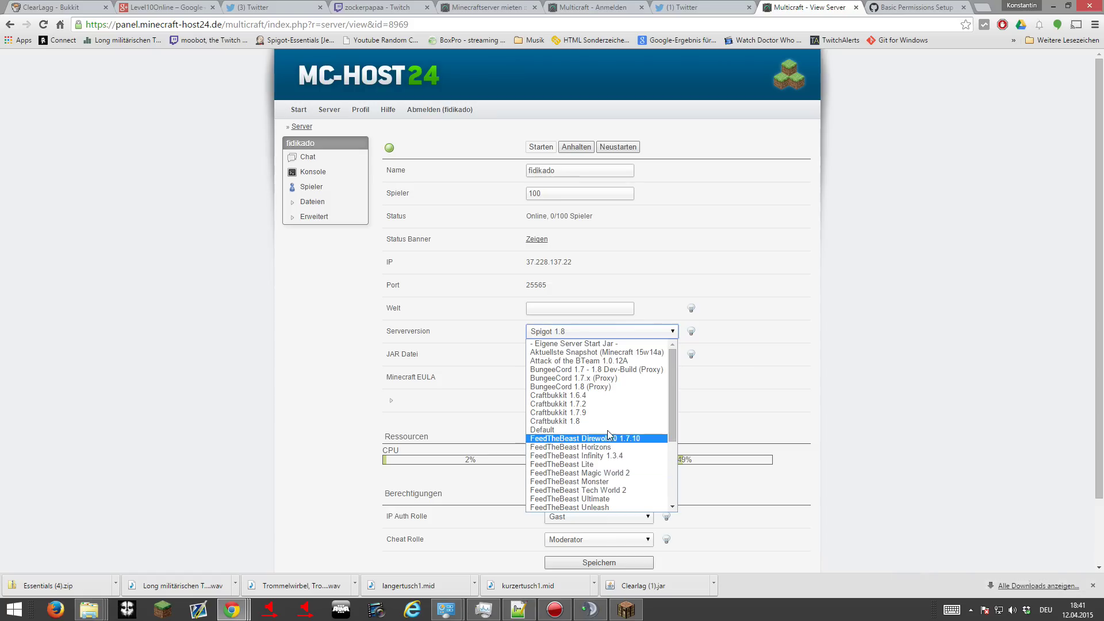
{"action": "scroll", "coordinate": [618, 457], "scroll_direction": "down", "scroll_amount": 4}
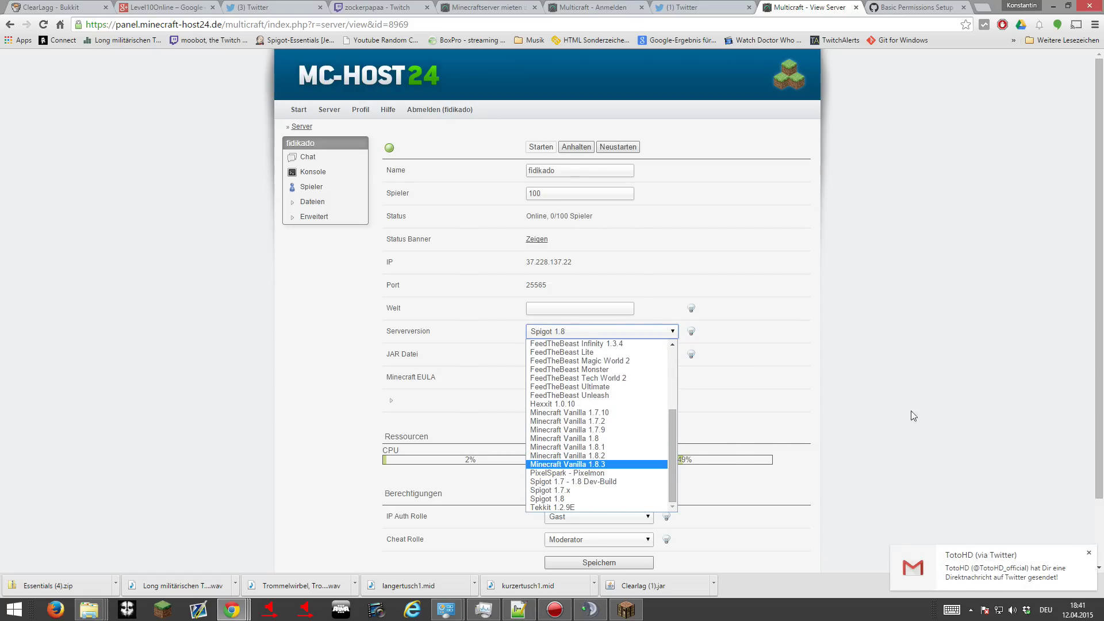
{"action": "scroll", "coordinate": [603, 437], "scroll_direction": "up", "scroll_amount": 4}
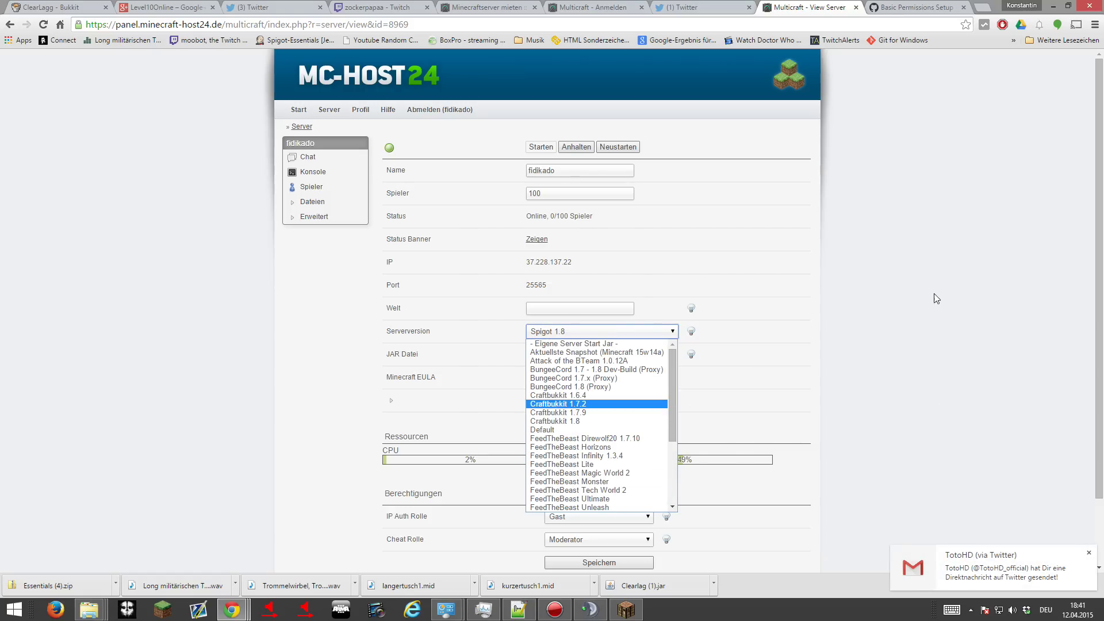
{"action": "scroll", "coordinate": [618, 460], "scroll_direction": "down", "scroll_amount": 4}
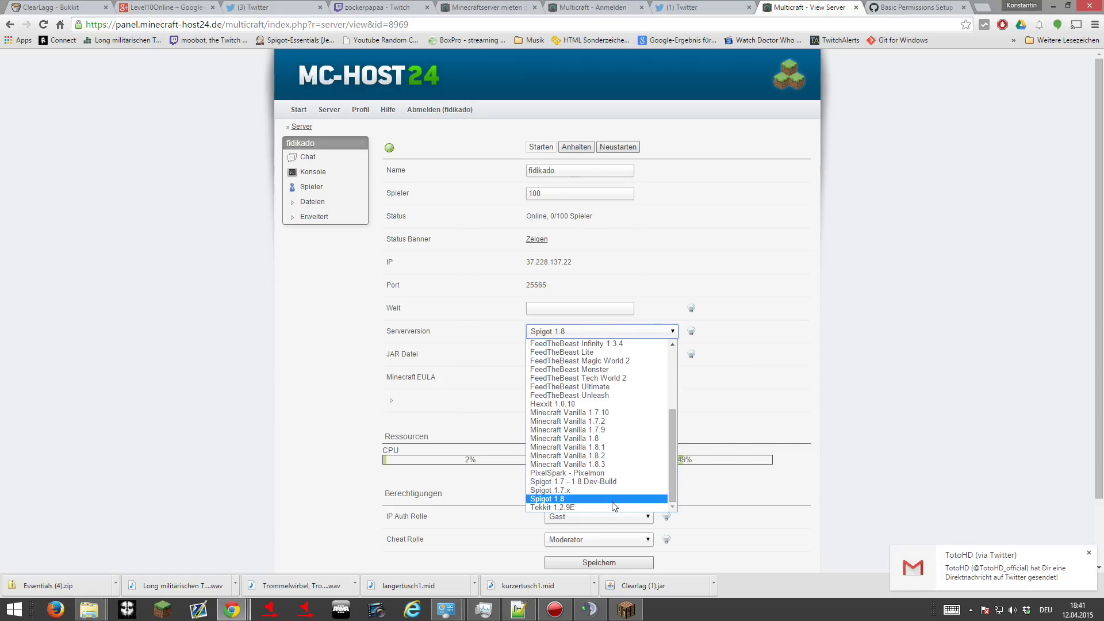
{"action": "left_click", "coordinate": [928, 387]}
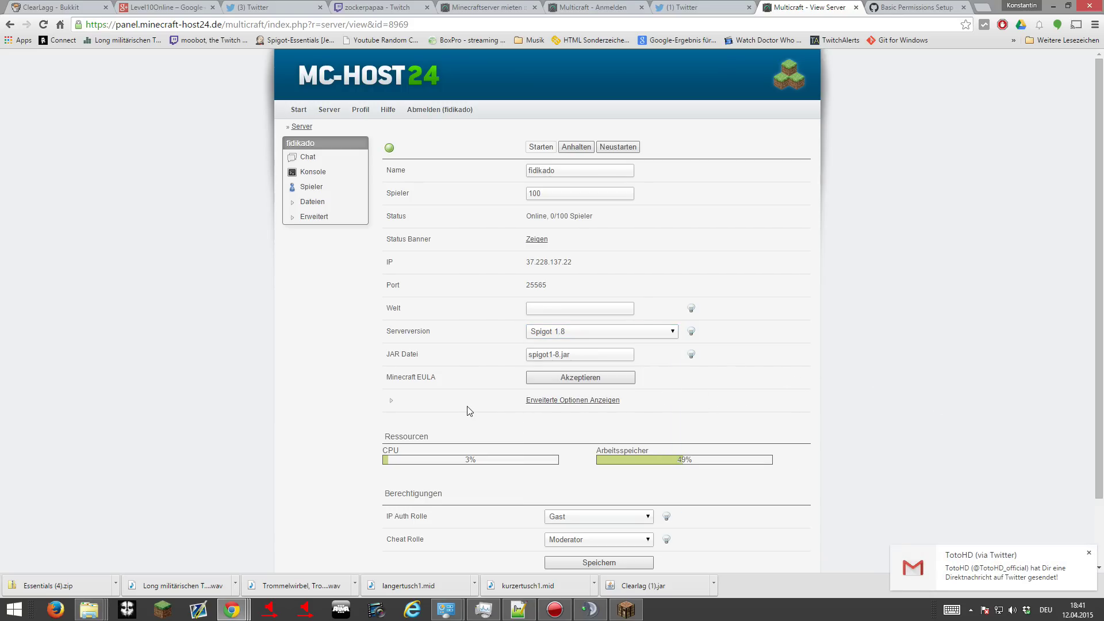
Step: Expand the server's advanced options and examine the kick delay and automatic saving settings
{"action": "left_click", "coordinate": [1088, 552]}
{"action": "left_click", "coordinate": [1088, 553]}
{"action": "left_click", "coordinate": [583, 401]}
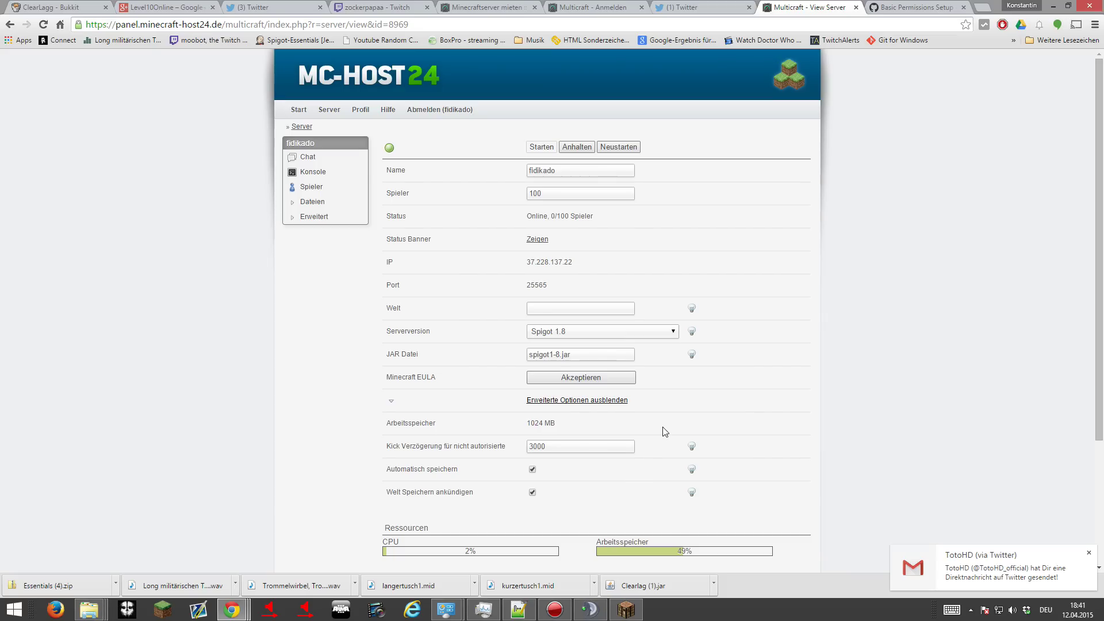
{"action": "left_click", "coordinate": [547, 445]}
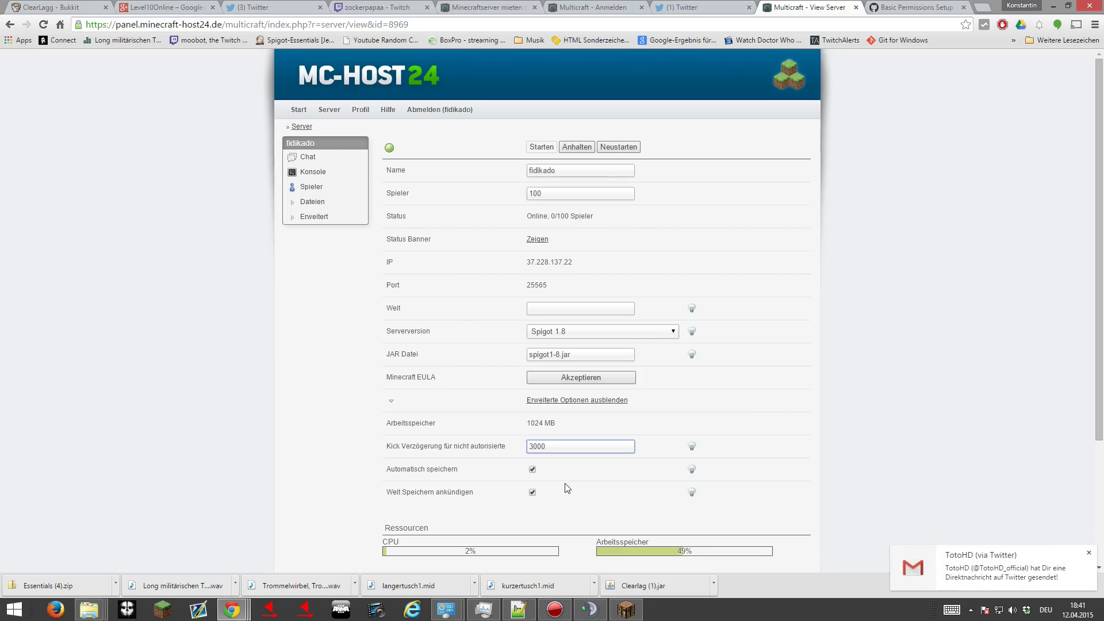
{"action": "scroll", "coordinate": [566, 484], "scroll_direction": "down", "scroll_amount": 2}
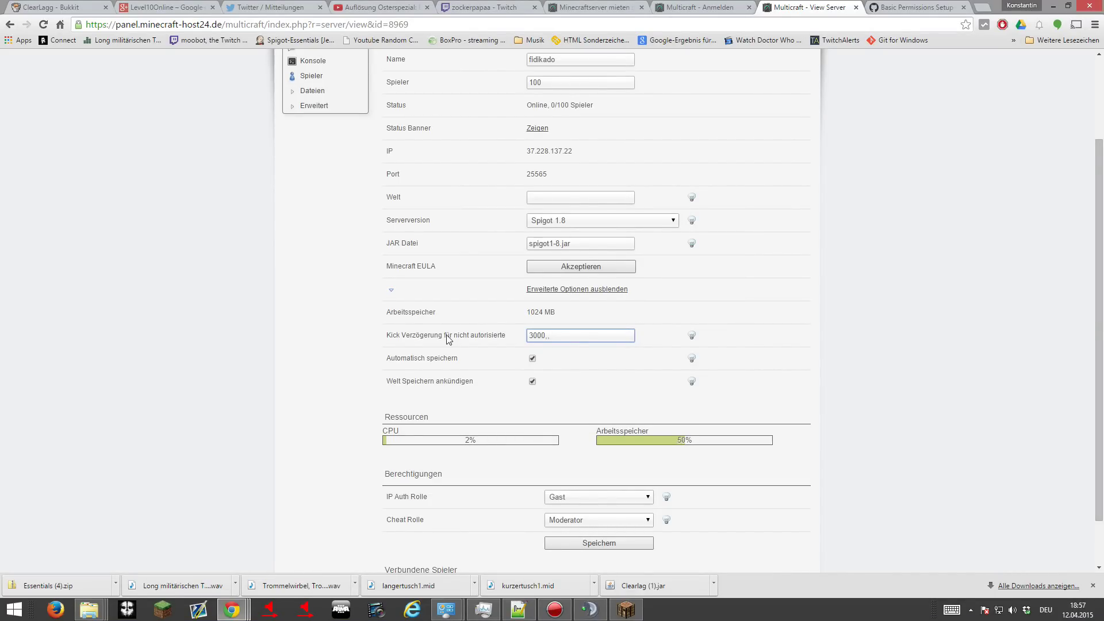
{"action": "scroll", "coordinate": [447, 339], "scroll_direction": "up", "scroll_amount": 2}
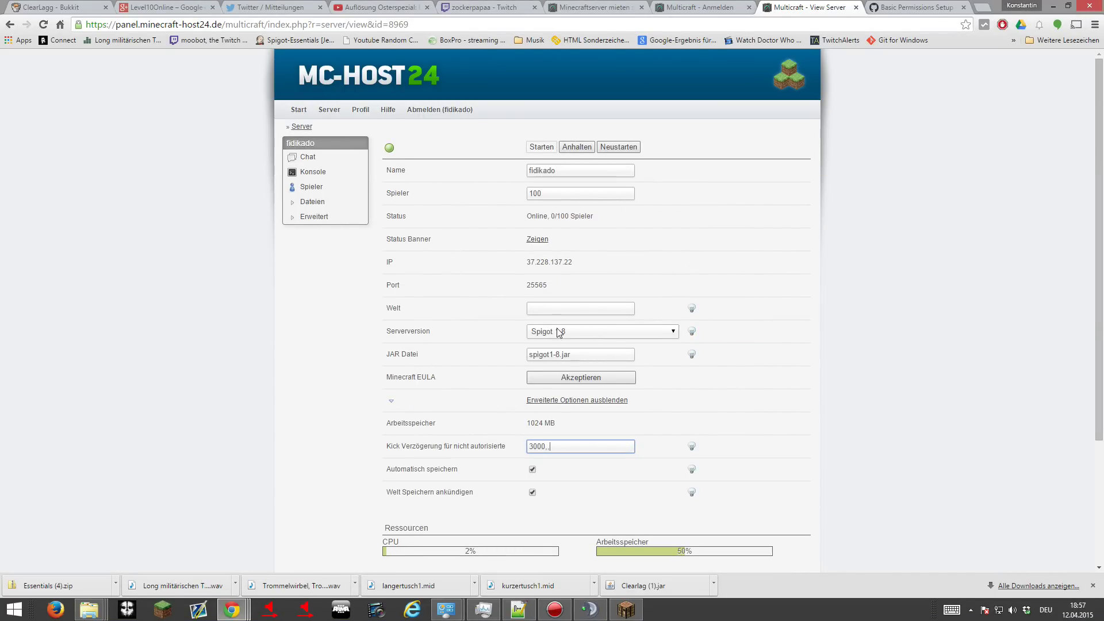
Step: Read through the server console's log output and return to the server overview
{"action": "left_click", "coordinate": [314, 173]}
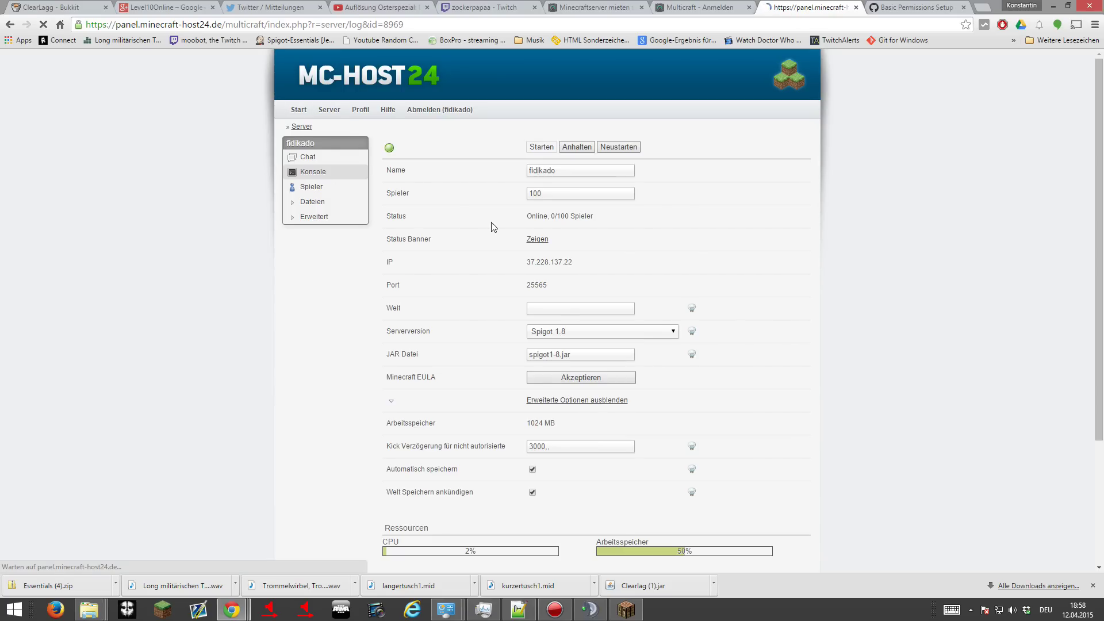
{"action": "scroll", "coordinate": [815, 216], "scroll_direction": "down", "scroll_amount": 1}
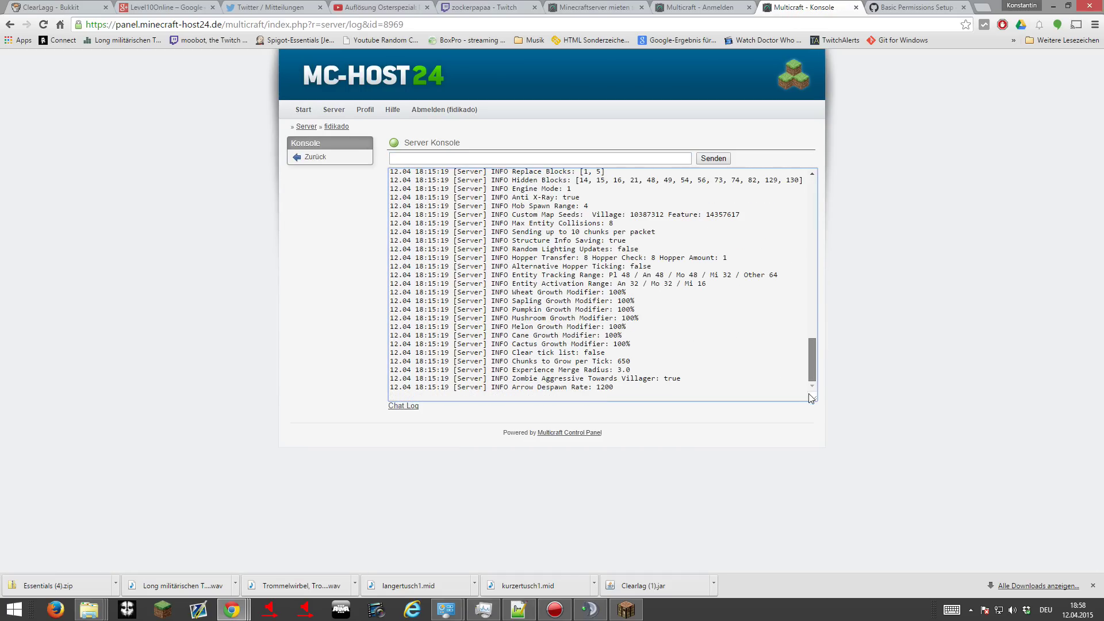
{"action": "left_click_drag", "start_coordinate": [812, 202], "coordinate": [812, 359]}
{"action": "left_click", "coordinate": [309, 162]}
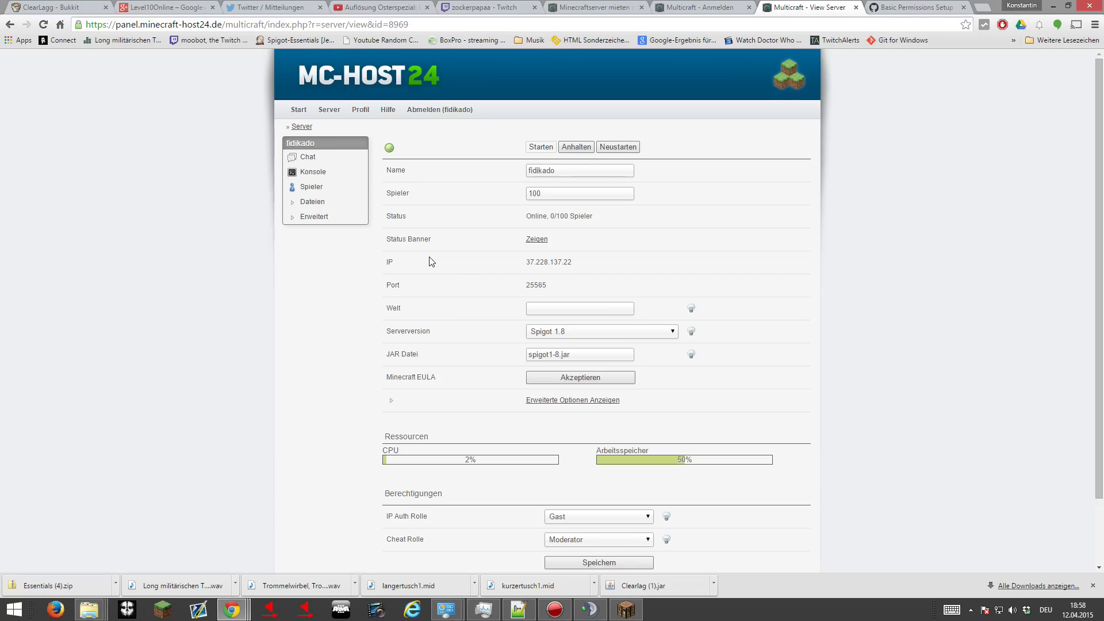
Step: Log in to the server's FTP file access with the cached password to view its files
{"action": "scroll", "coordinate": [686, 242], "scroll_direction": "down", "scroll_amount": 2}
{"action": "scroll", "coordinate": [695, 273], "scroll_direction": "up", "scroll_amount": 2}
{"action": "left_click", "coordinate": [310, 201]}
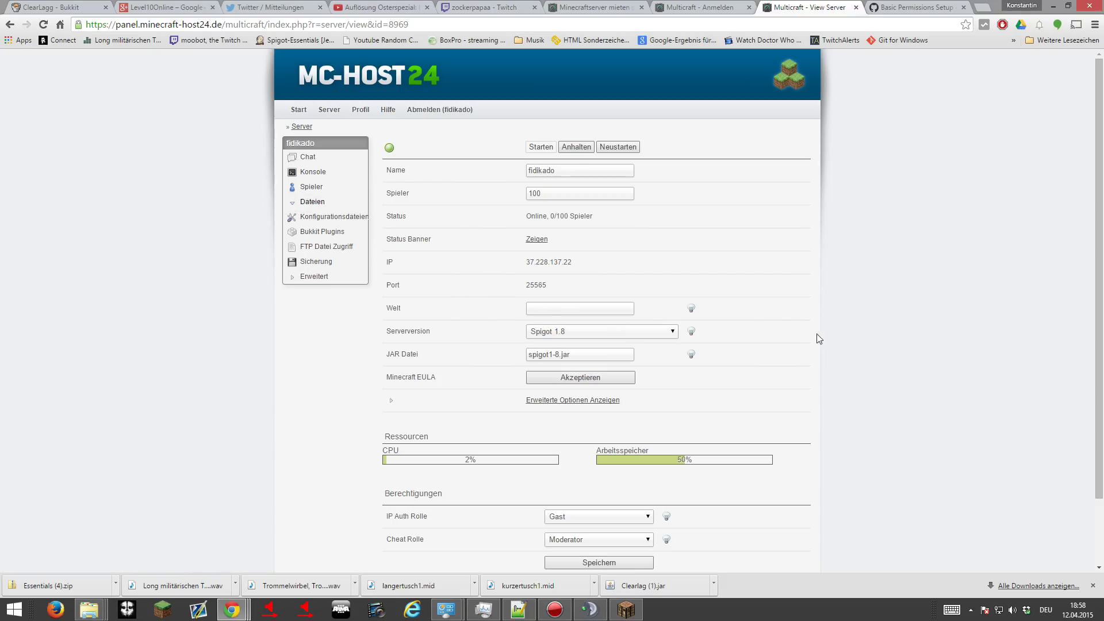
{"action": "left_click", "coordinate": [315, 247]}
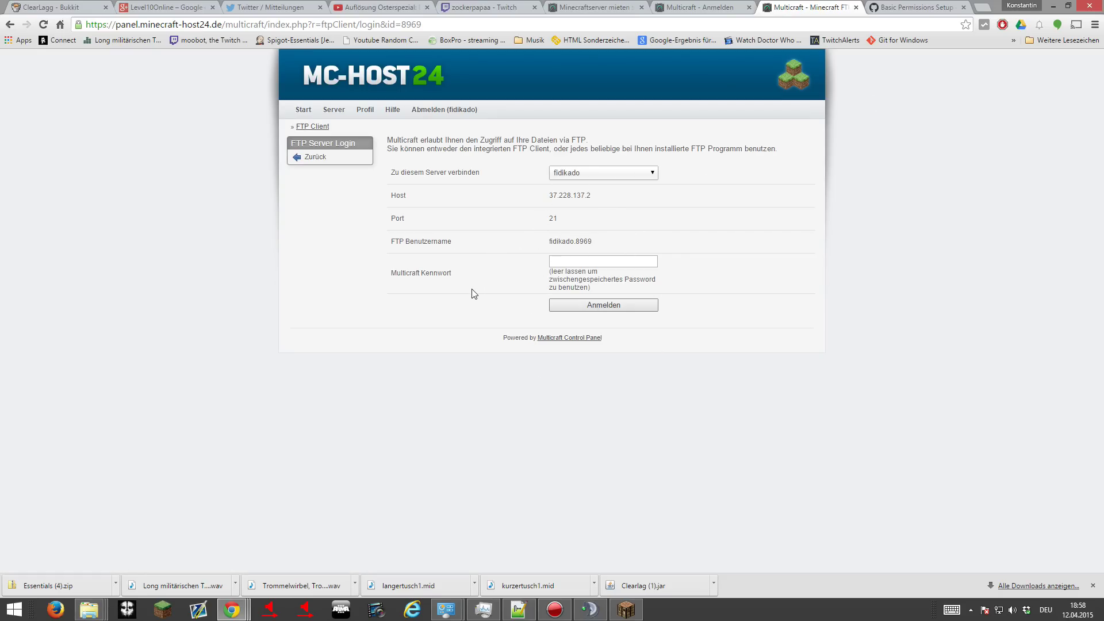
{"action": "left_click", "coordinate": [604, 305]}
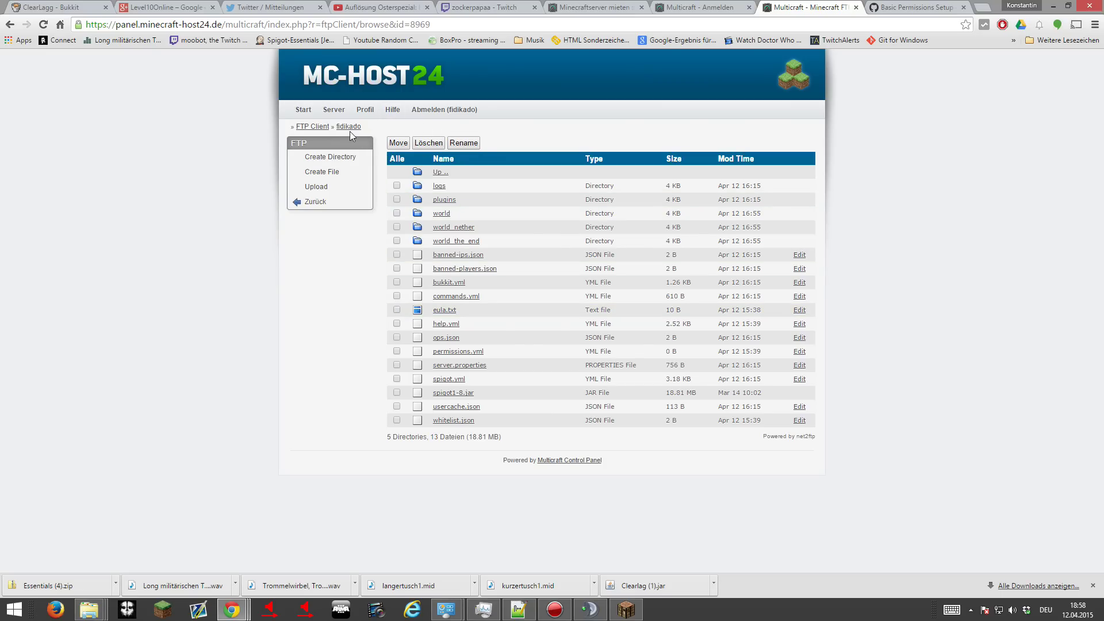
Step: Return to the server overview from the FTP client and open the server's Bukkit plugin list
{"action": "left_click", "coordinate": [333, 110]}
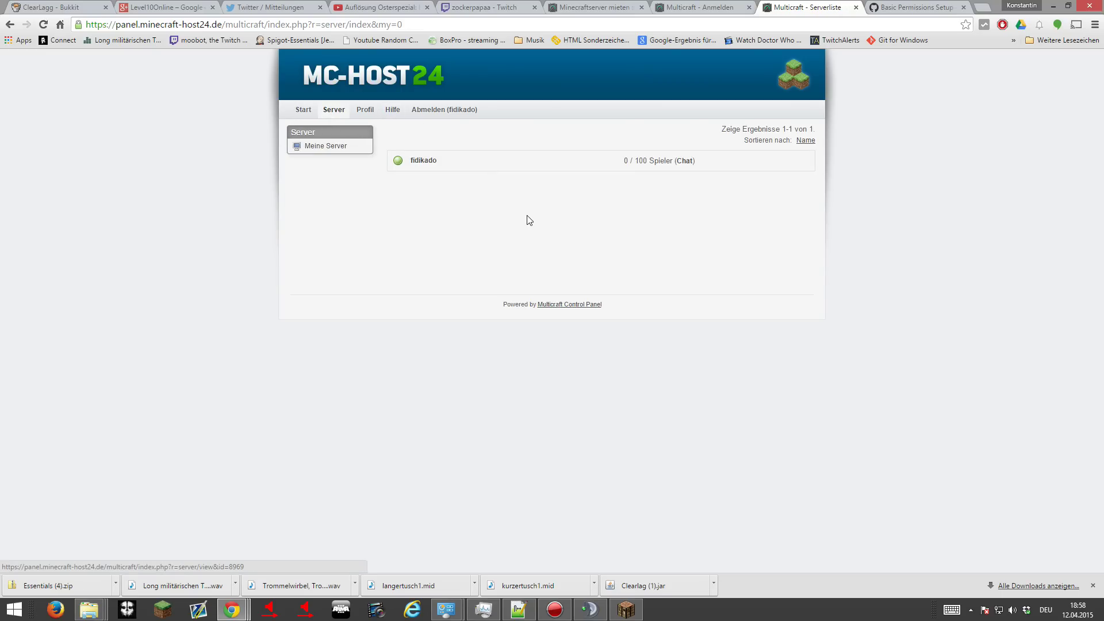
{"action": "left_click", "coordinate": [468, 163]}
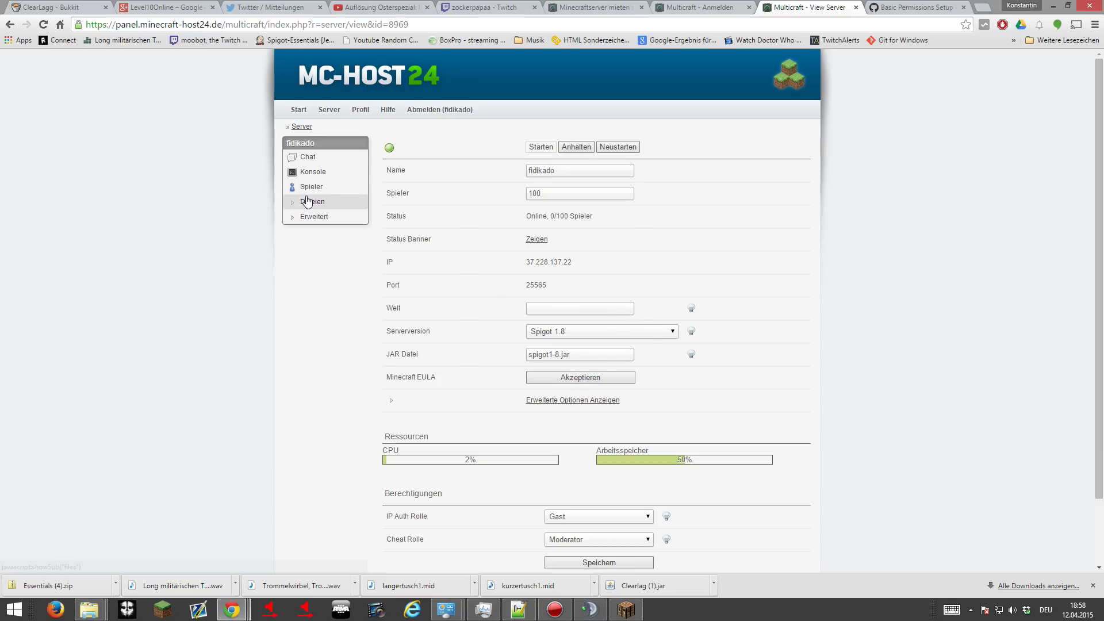
{"action": "left_click", "coordinate": [307, 201]}
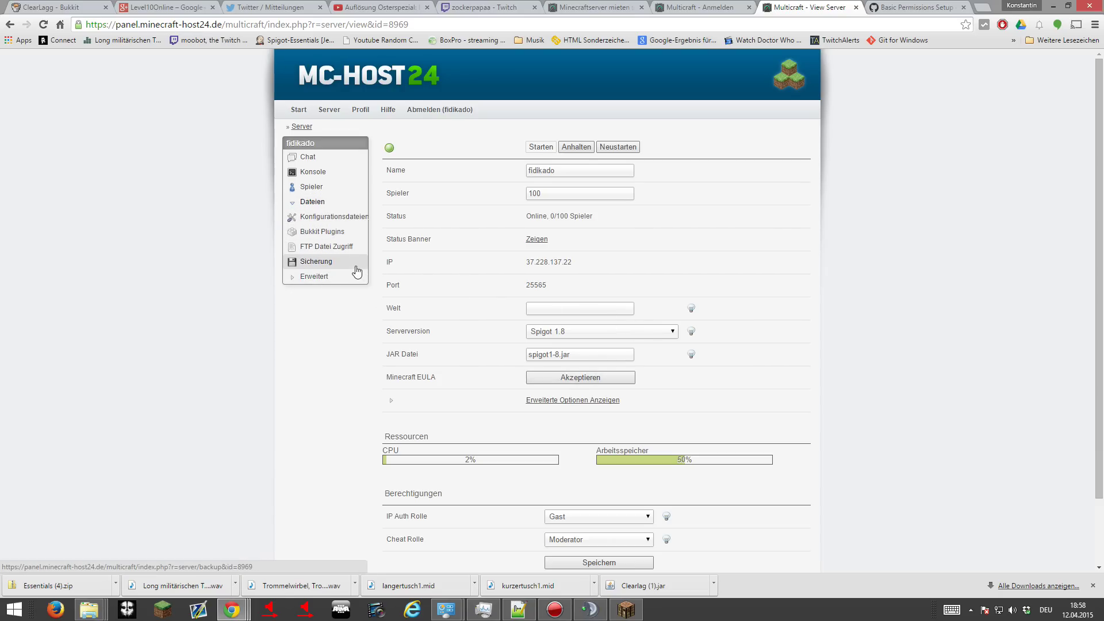
{"action": "left_click", "coordinate": [309, 232]}
Step: Search the plugin names for "Permissionsex" and open the PermissionsEx plugin's page
{"action": "left_click", "coordinate": [419, 179]}
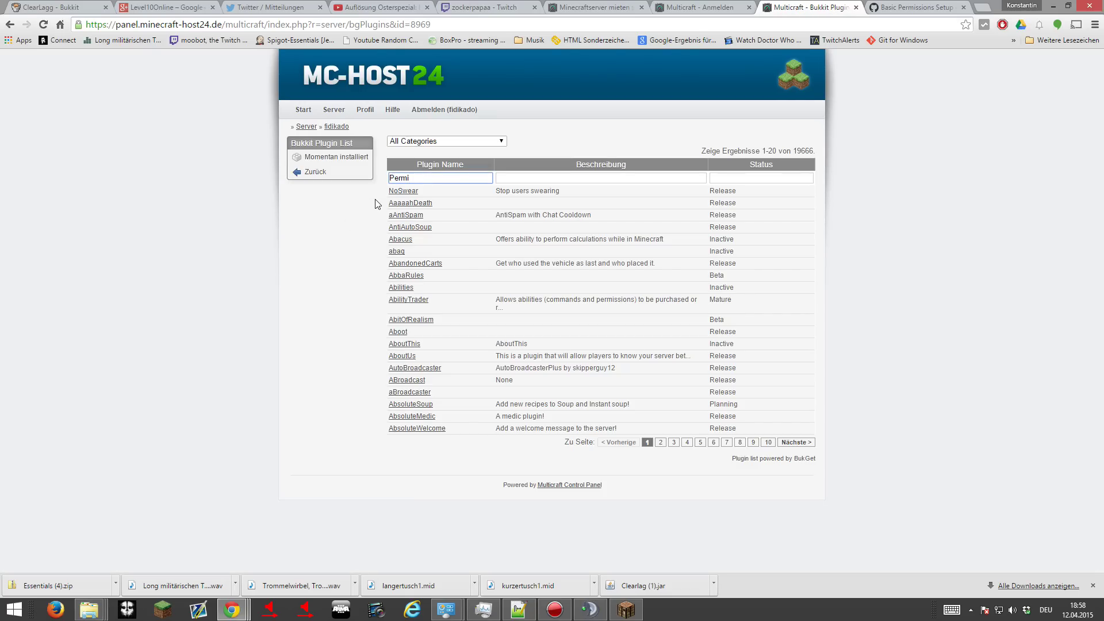
{"action": "type", "text": "Permissionsex"}
{"action": "key", "text": "Return"}
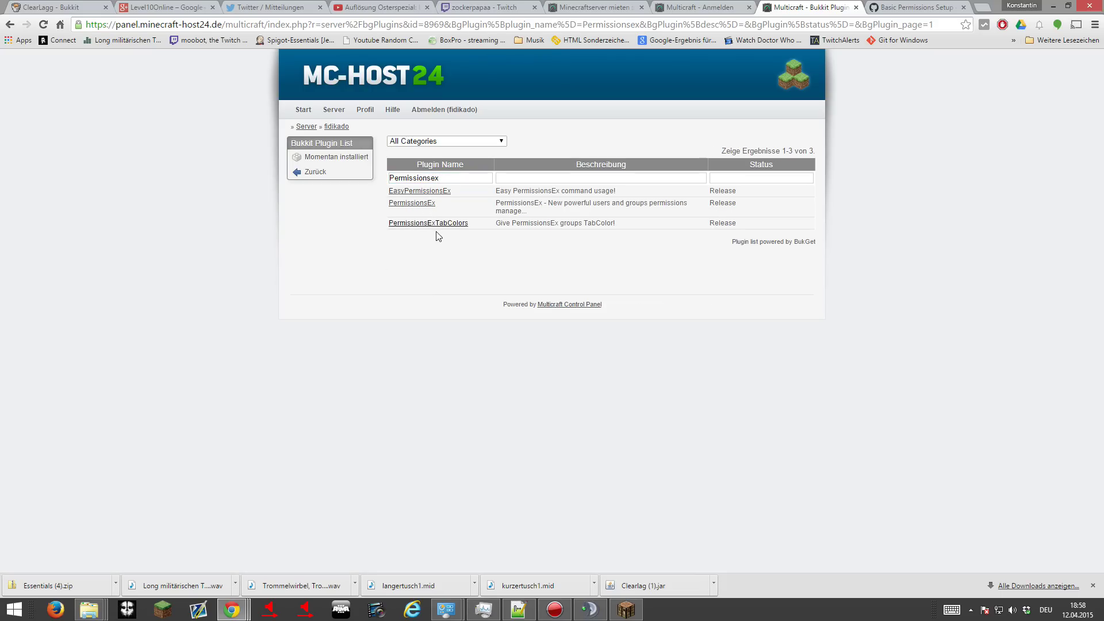
{"action": "left_click", "coordinate": [420, 206]}
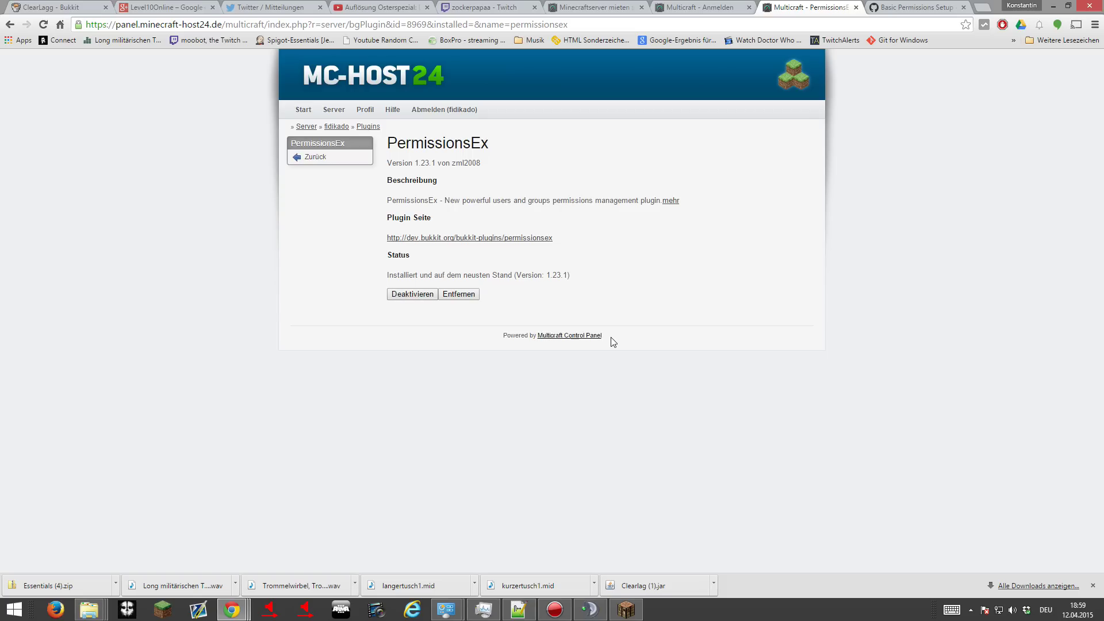
Step: Look up the Essentials plugin's page by searching for "Essentials" in the plugin list, and return to the server overview
{"action": "left_click", "coordinate": [308, 158]}
{"action": "left_click", "coordinate": [443, 178]}
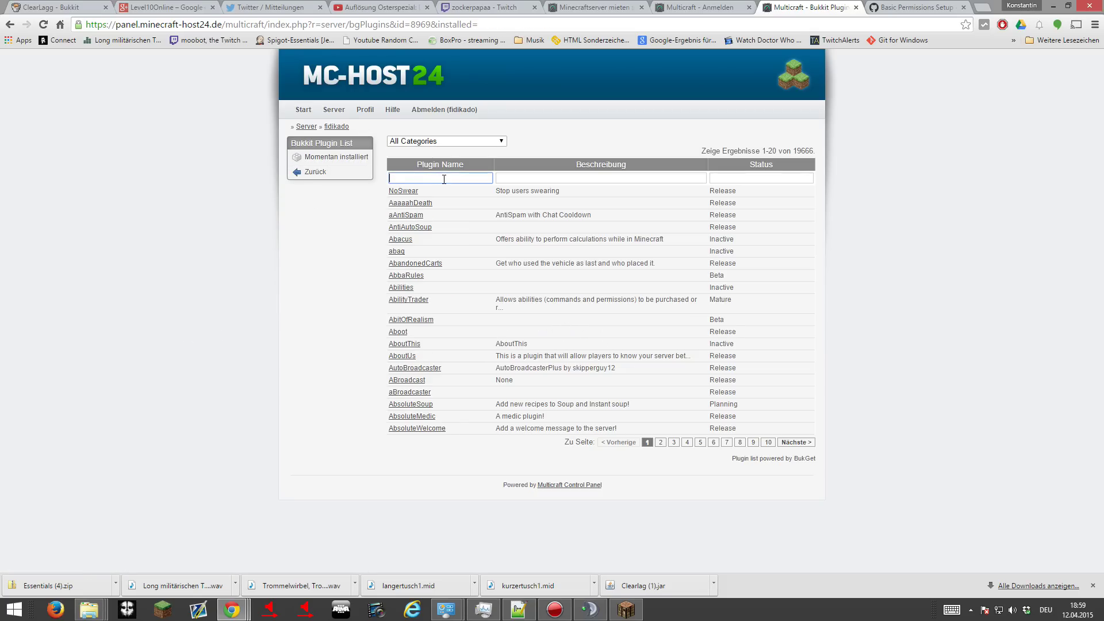
{"action": "type", "text": "Essentials"}
{"action": "key", "text": "Return"}
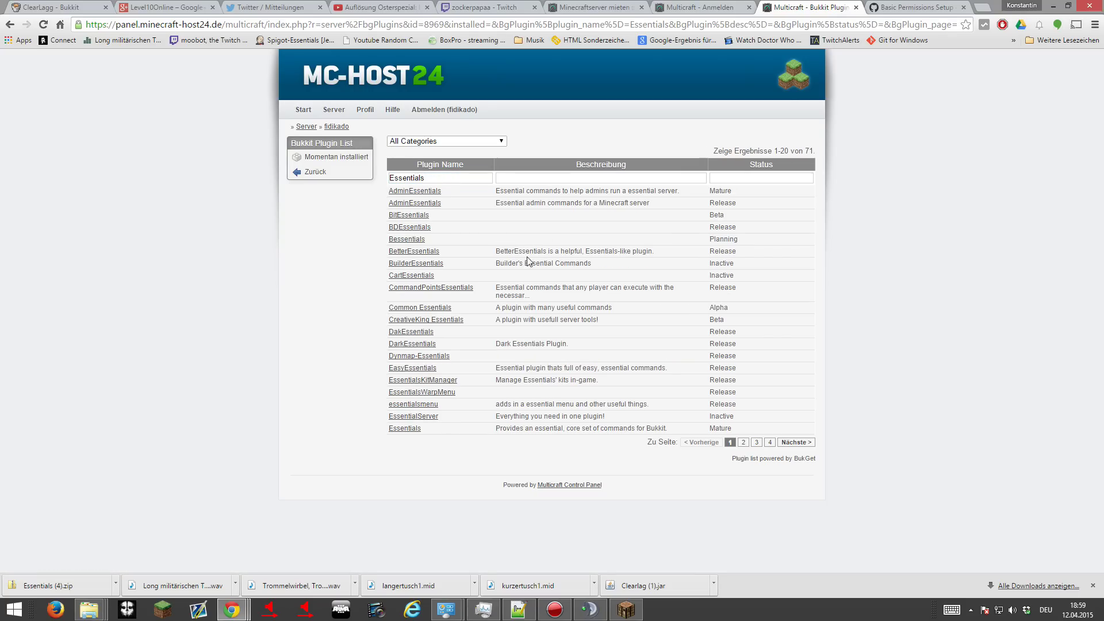
{"action": "left_click", "coordinate": [396, 431]}
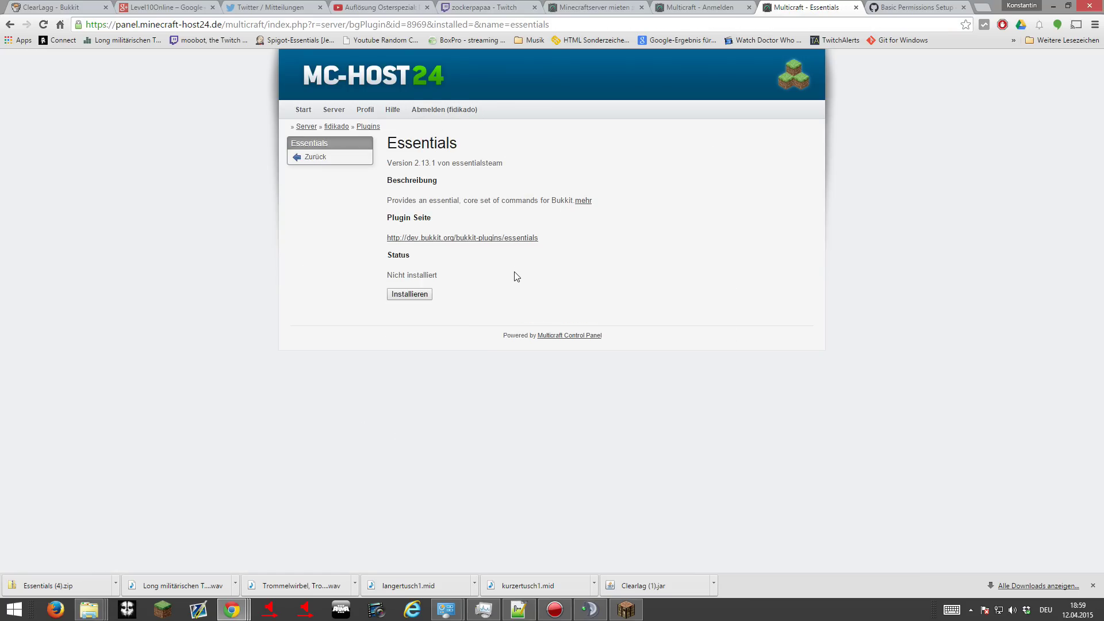
{"action": "left_click", "coordinate": [325, 158]}
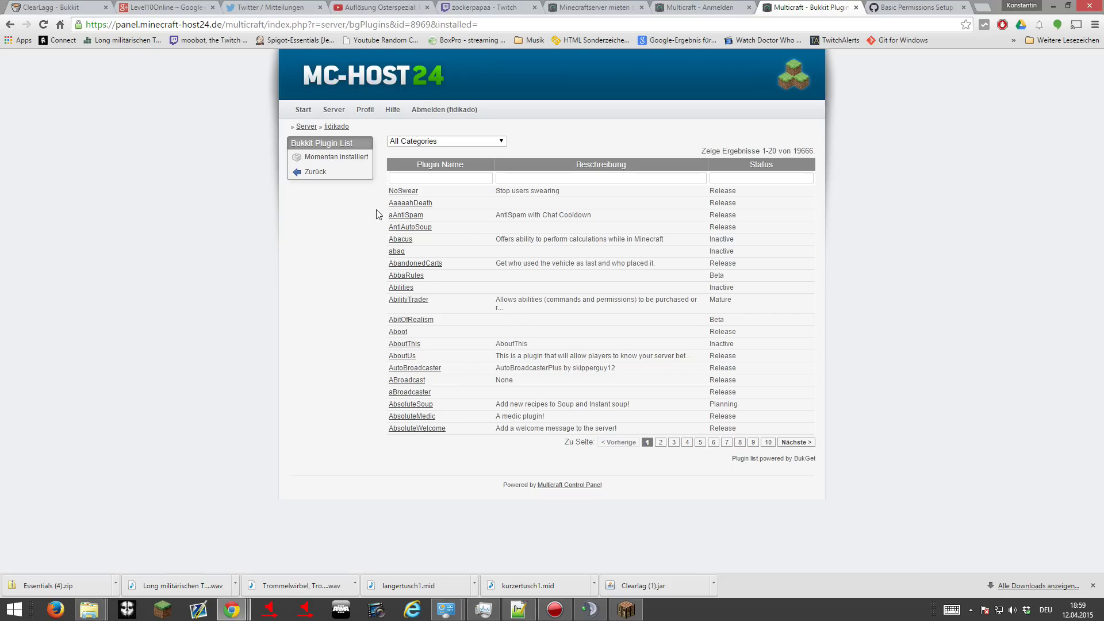
{"action": "left_click", "coordinate": [315, 171]}
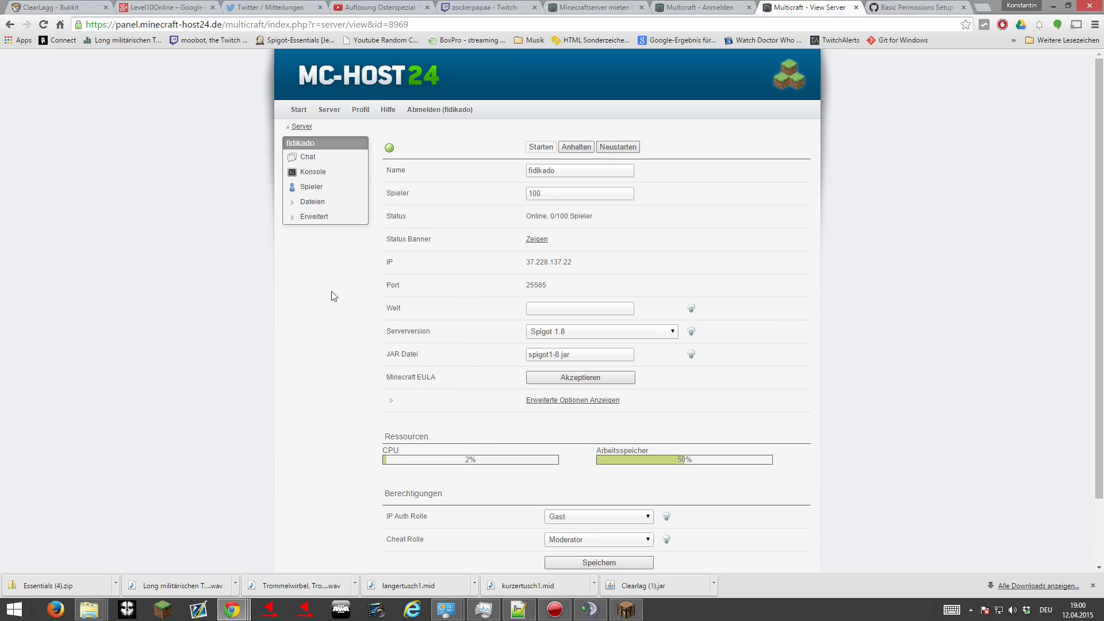
Step: Open the server console and create a permission group named Owner with the command "pex group Owner create"
{"action": "left_click", "coordinate": [307, 173]}
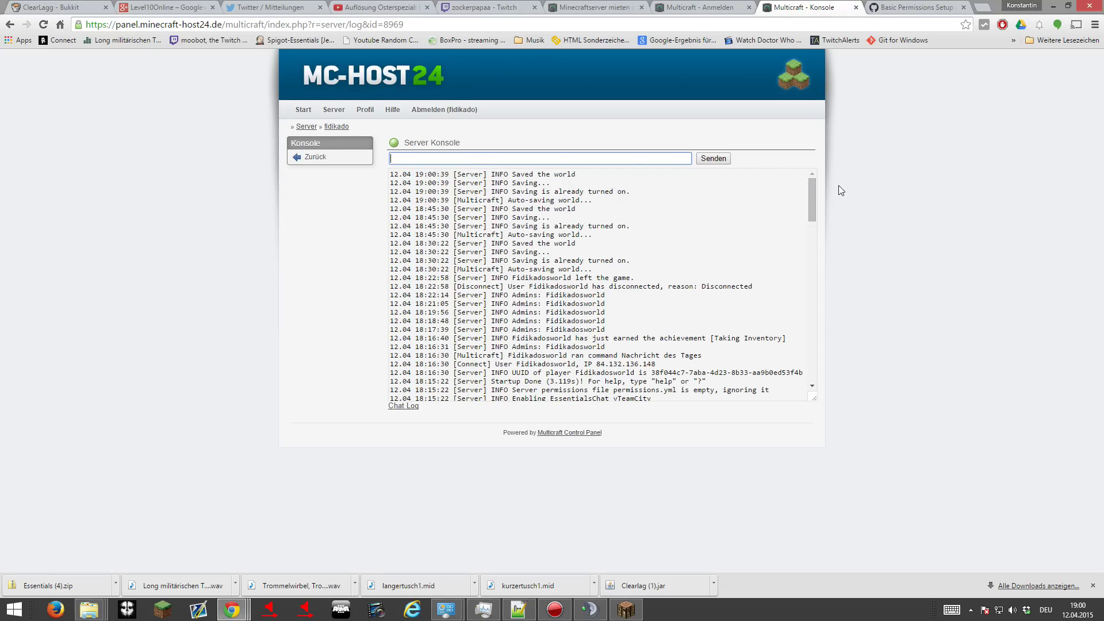
{"action": "left_click_drag", "start_coordinate": [810, 192], "coordinate": [805, 168]}
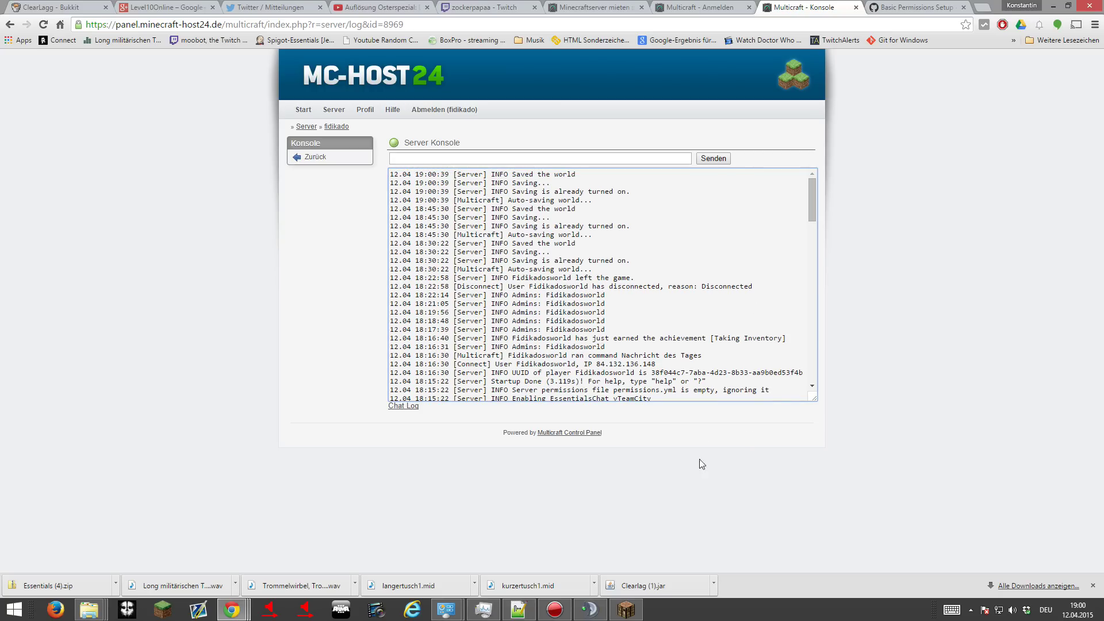
{"action": "left_click", "coordinate": [560, 162]}
{"action": "type", "text": "p"}
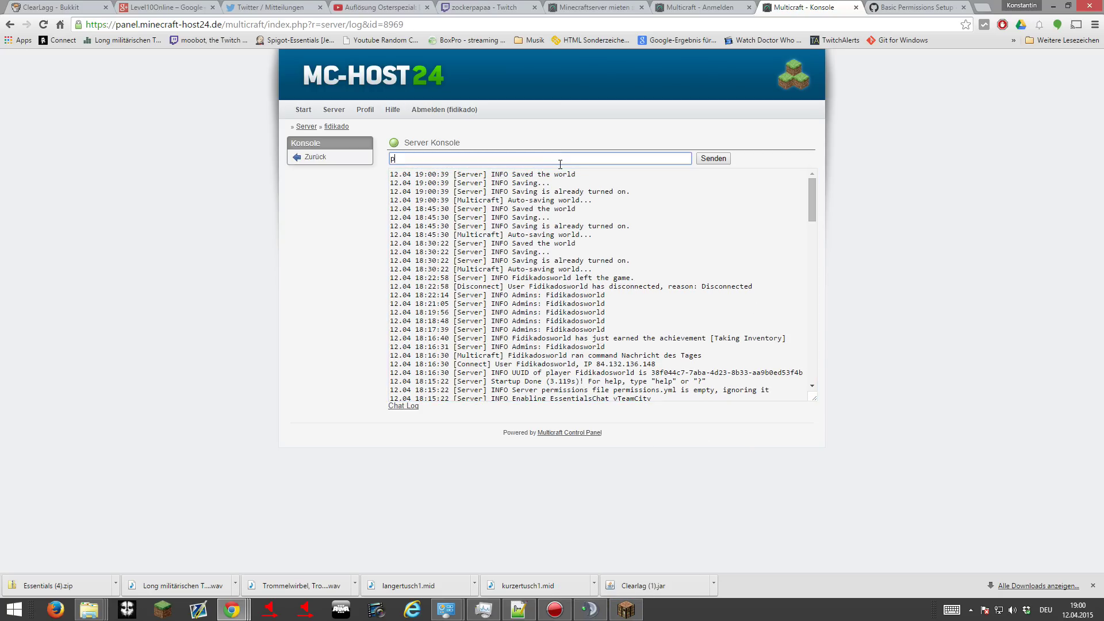
{"action": "type", "text": "ex group Admins"}
{"action": "key", "text": "BackSpace"}
{"action": "key", "text": "BackSpace"}
{"action": "key", "text": "BackSpace"}
{"action": "key", "text": "BackSpace"}
{"action": "key", "text": "BackSpace"}
{"action": "key", "text": "BackSpace"}
{"action": "type", "text": "Owner create"}
{"action": "key", "text": "Return"}
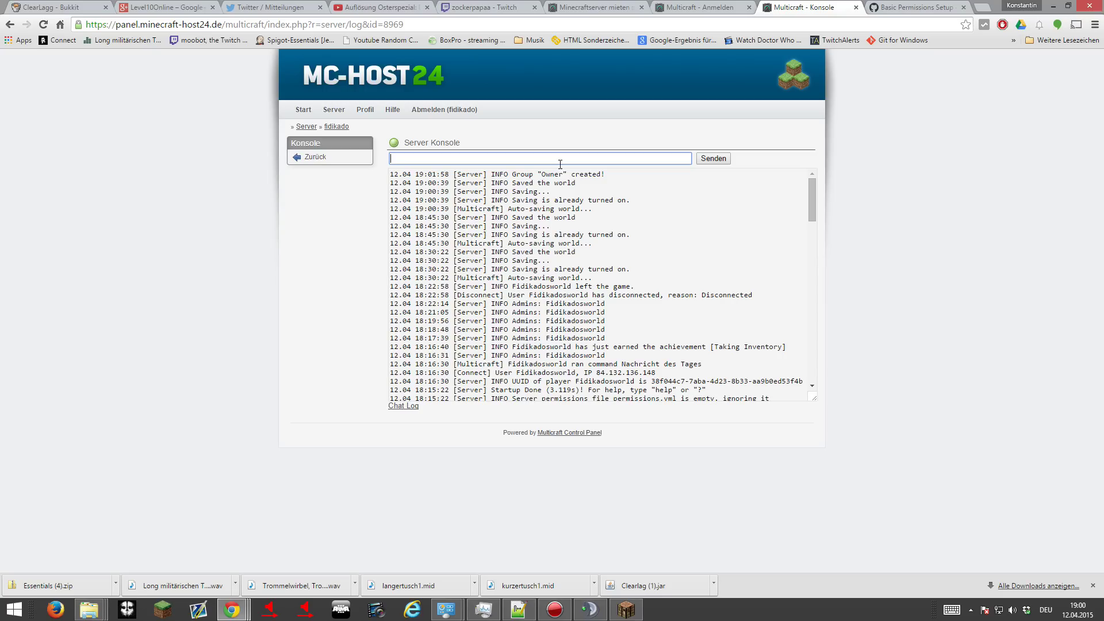
Step: Grant the Owner group all permissions with the console command "pex group Owner add *"
{"action": "type", "text": "pex"}
{"action": "type", "text": "group Owner add *"}
{"action": "key", "text": "Return"}
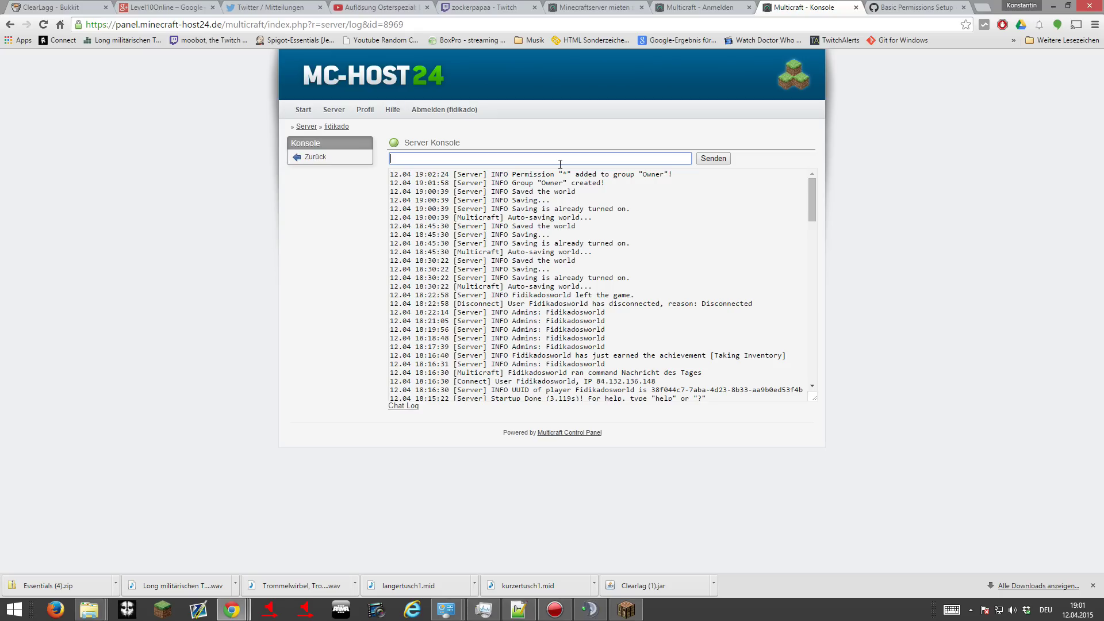
Step: Assign the player to the Owner group with a console command of the form "pex user <player name> group set Owner"
{"action": "key", "text": "BackSpace"}
{"action": "type", "text": "pex "}
{"action": "type", "text": "user Fidik"}
{"action": "type", "text": "adosworld "}
{"action": "type", "text": "s"}
{"action": "type", "text": "group"}
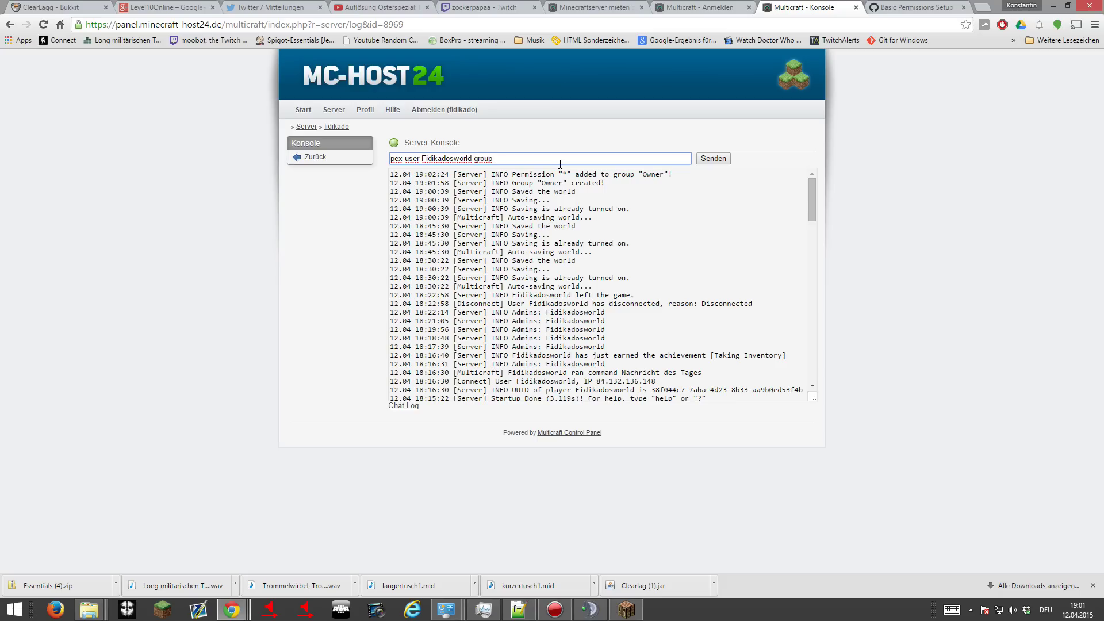
{"action": "type", "text": "Owner set"}
{"action": "key", "text": "BackSpace"}
{"action": "key", "text": "BackSpace"}
{"action": "key", "text": "BackSpace"}
{"action": "key", "text": "BackSpace"}
{"action": "key", "text": "BackSpace"}
{"action": "key", "text": "BackSpace"}
{"action": "key", "text": "BackSpace"}
{"action": "key", "text": "BackSpace"}
{"action": "key", "text": "BackSpace"}
{"action": "key", "text": "BackSpace"}
{"action": "type", "text": "set Owner"}
{"action": "key", "text": "Return"}
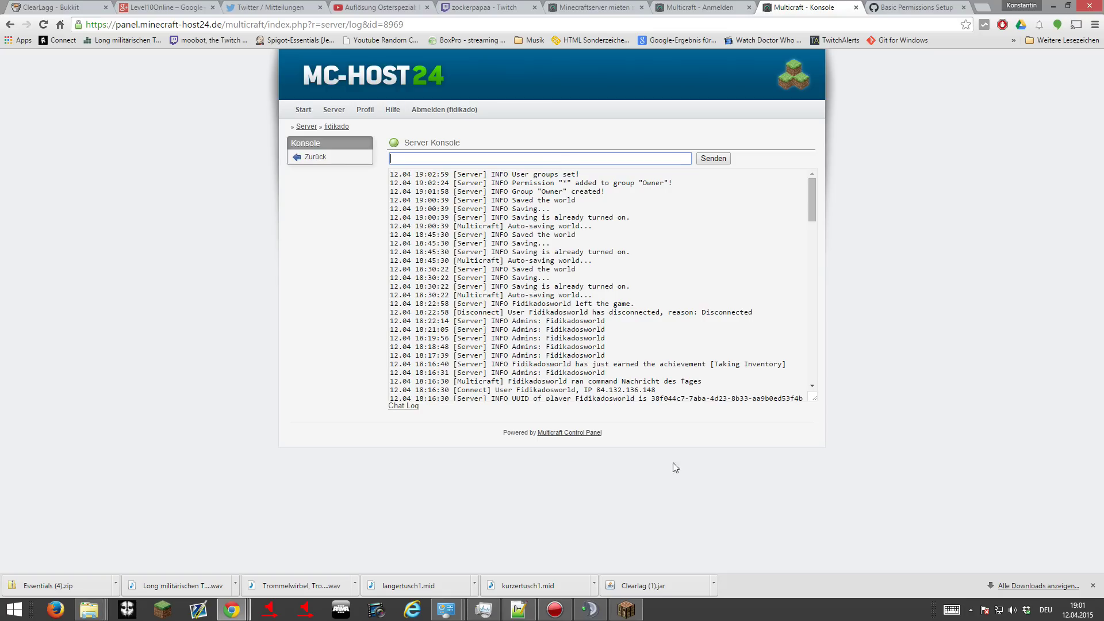
Step: Switch to Minecraft, join the online "A Minecraft Server" entry in the multiplayer list, and send "test" in the chat
{"action": "left_click", "coordinate": [626, 608]}
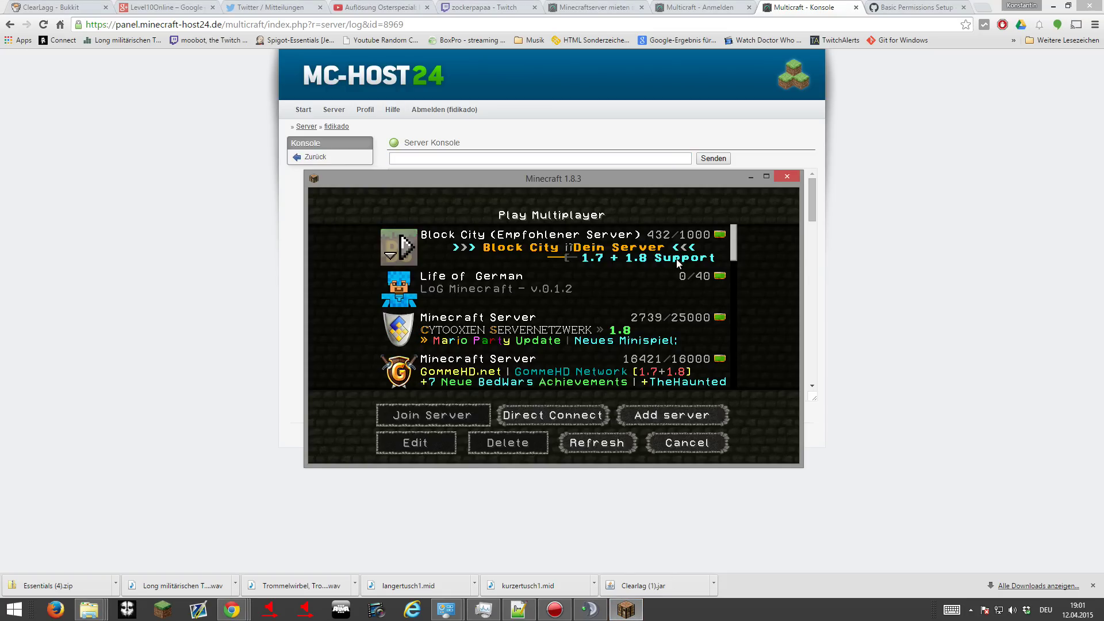
{"action": "scroll", "coordinate": [754, 299], "scroll_direction": "down", "scroll_amount": 5}
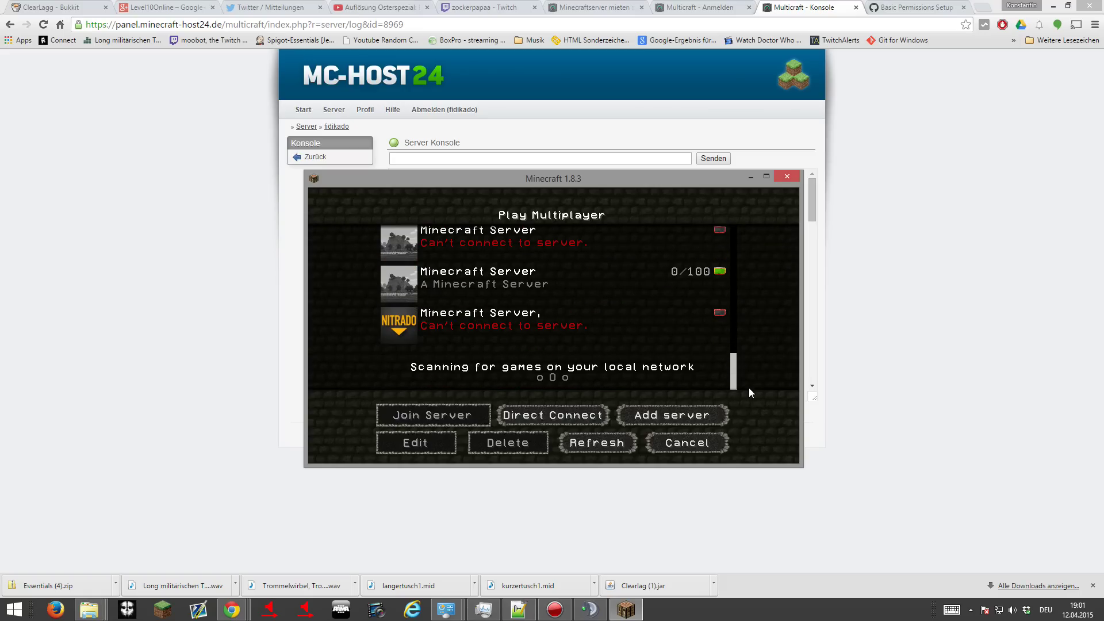
{"action": "left_click", "coordinate": [409, 285]}
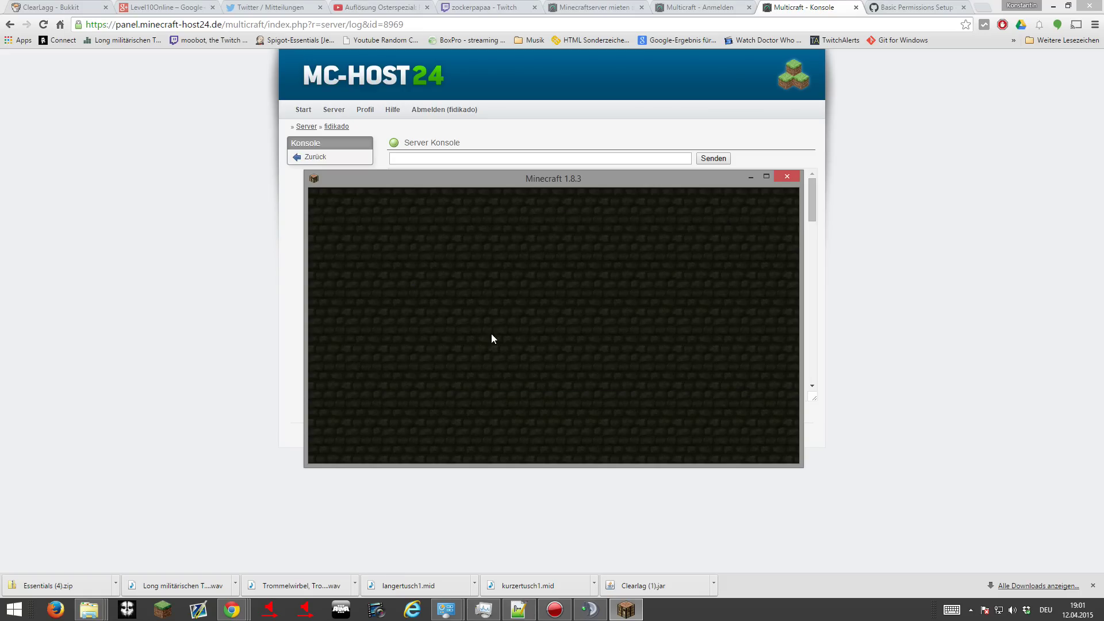
{"action": "key", "text": "t"}
{"action": "key", "text": "Escape"}
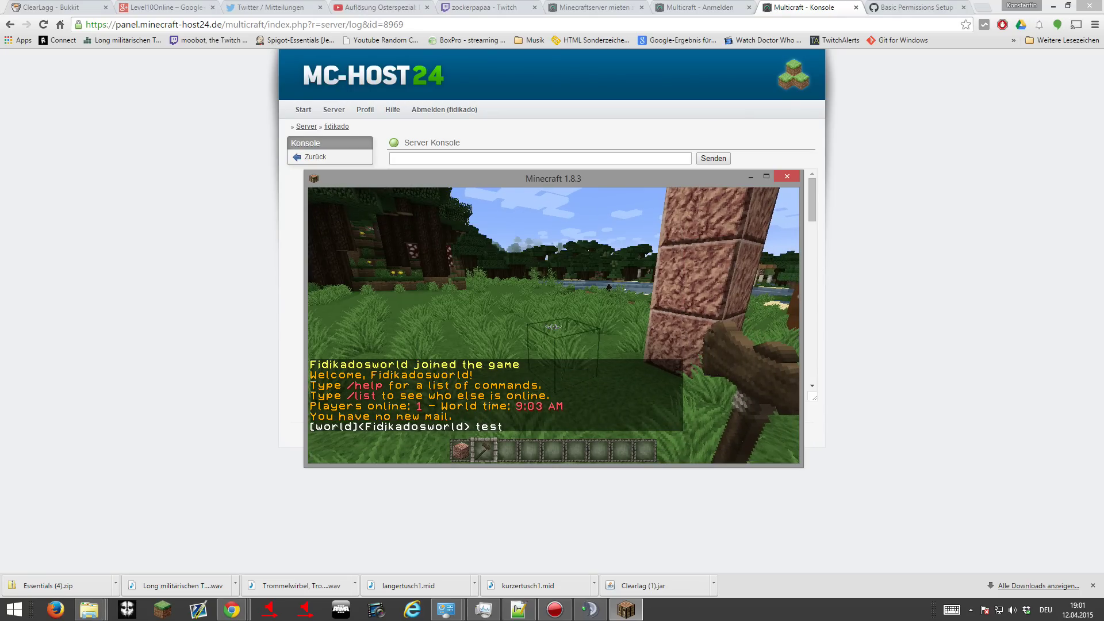
Step: Toggle the player's fly mode off and on again with chat commands, and move around the world to try it
{"action": "key", "text": "a"}
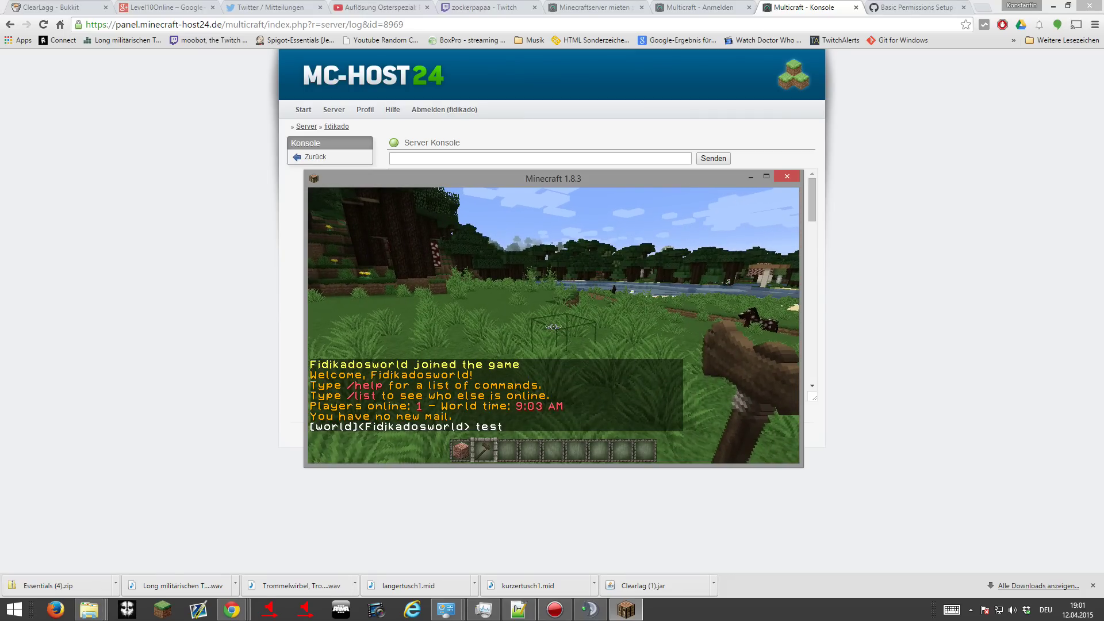
{"action": "key", "text": "w"}
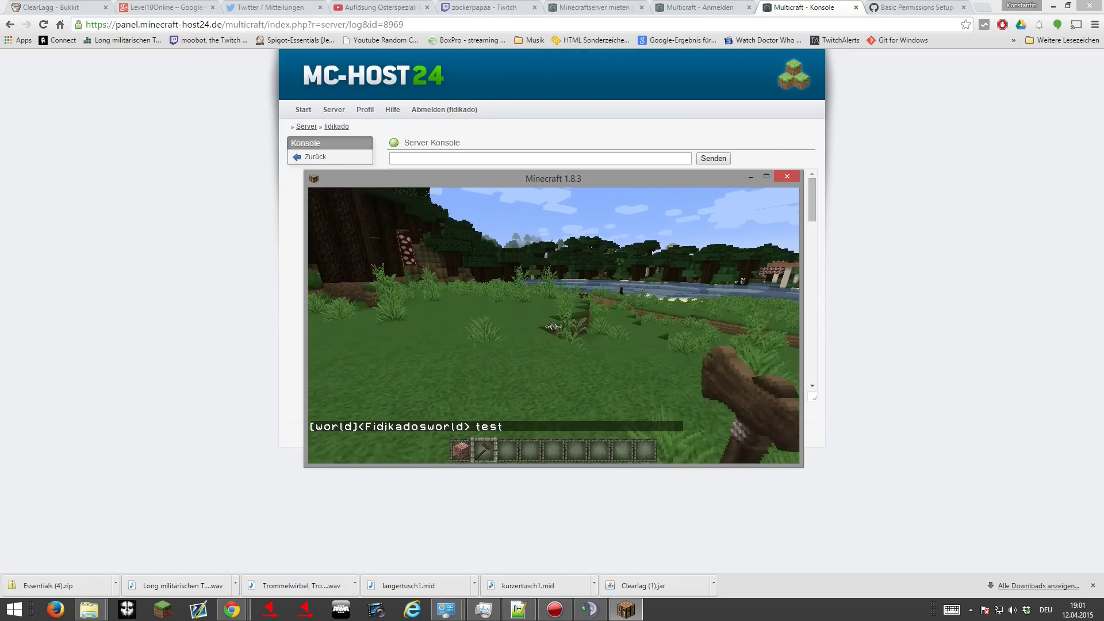
{"action": "mouse_move", "coordinate": [553, 326]}
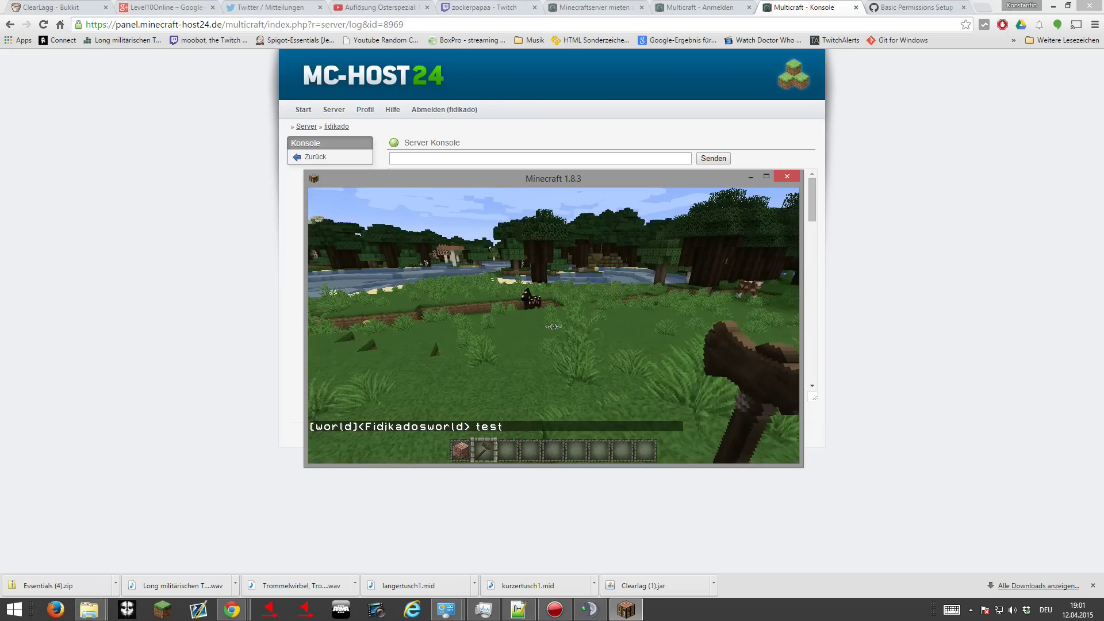
{"action": "type", "text": "t/fk"}
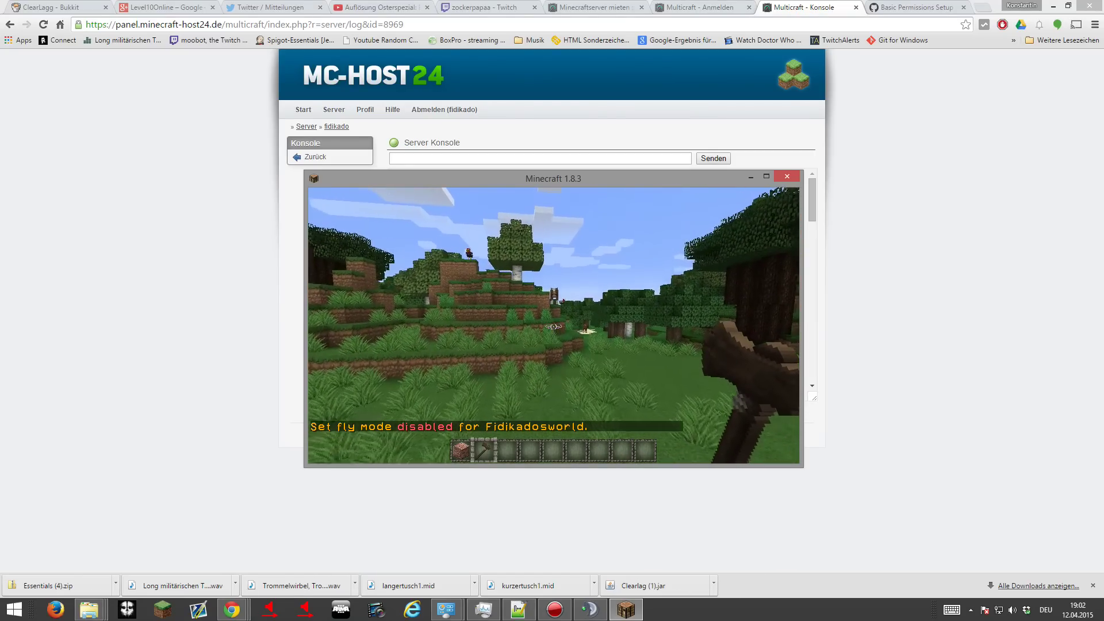
{"action": "key", "text": "w"}
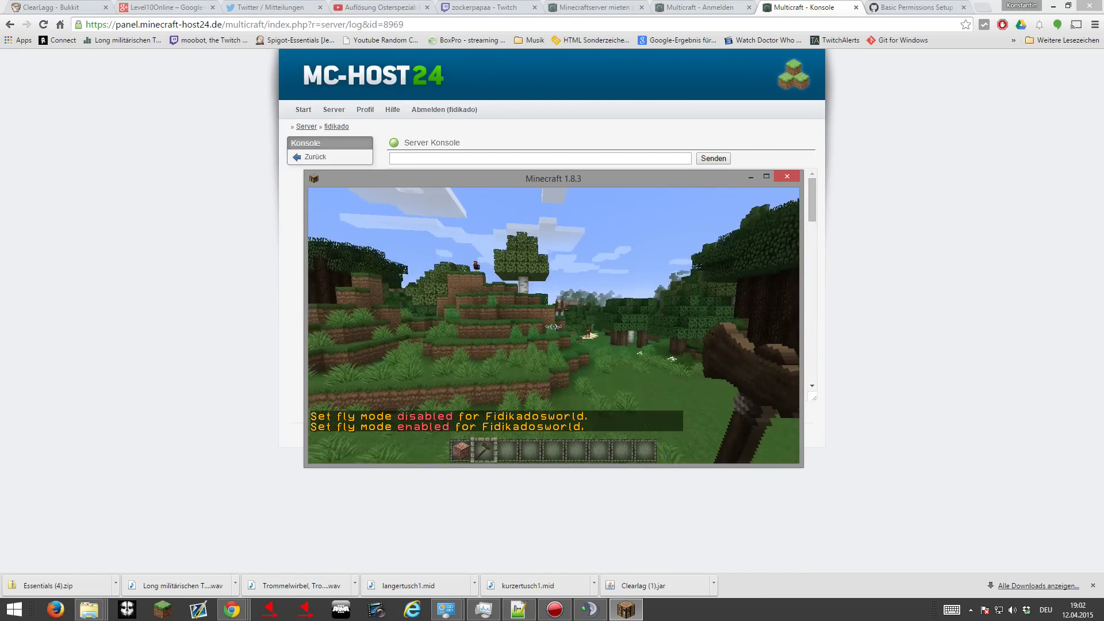
{"action": "key", "text": "w"}
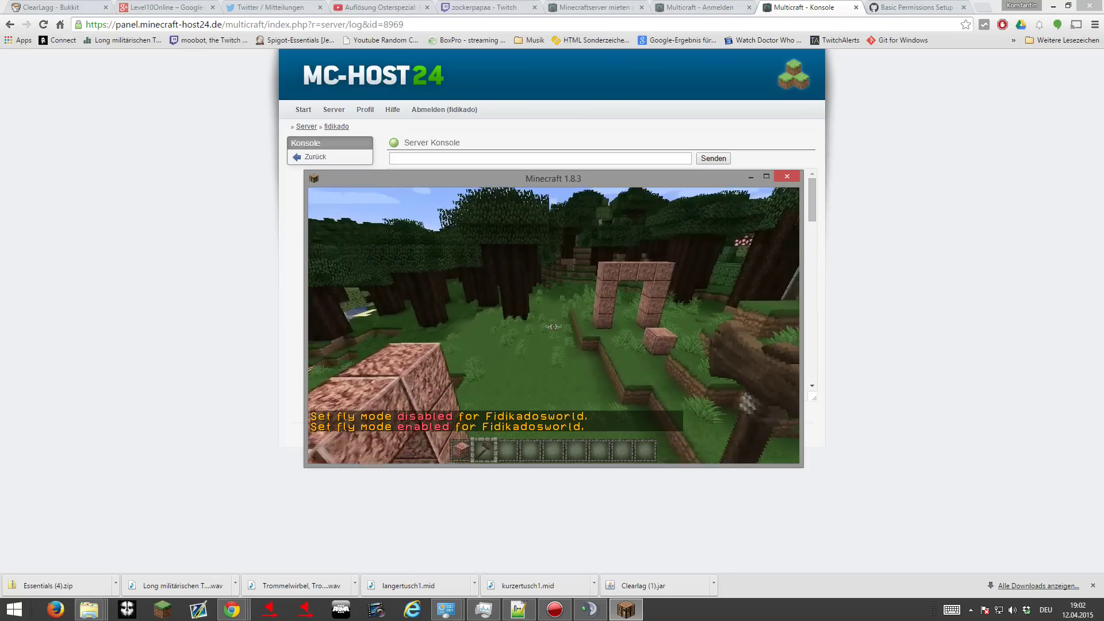
{"action": "key", "text": "w"}
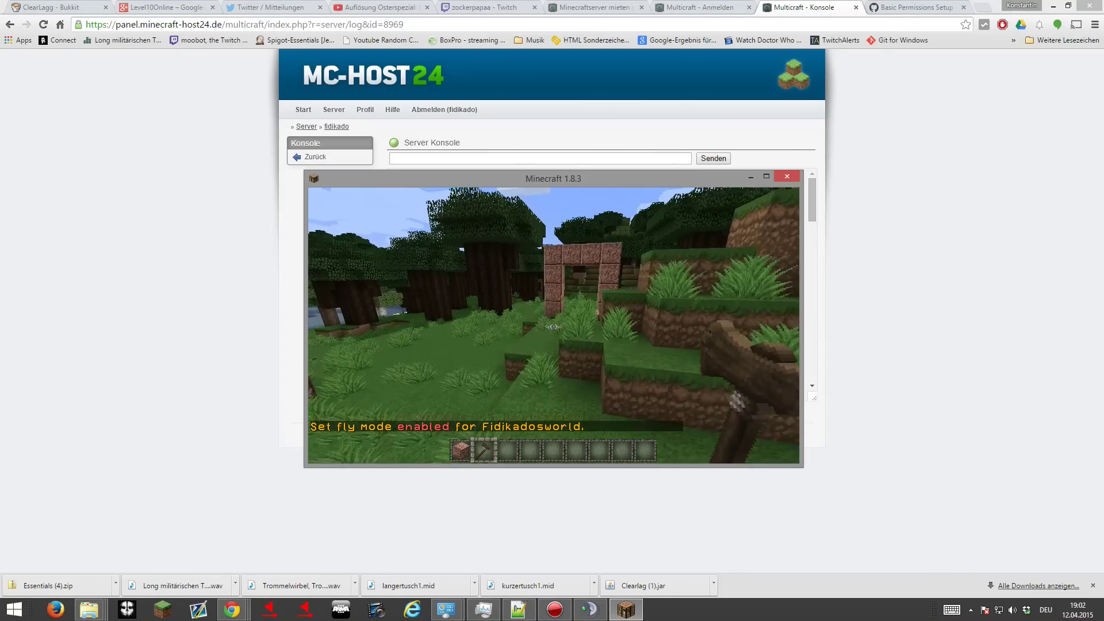
{"action": "key", "text": "s"}
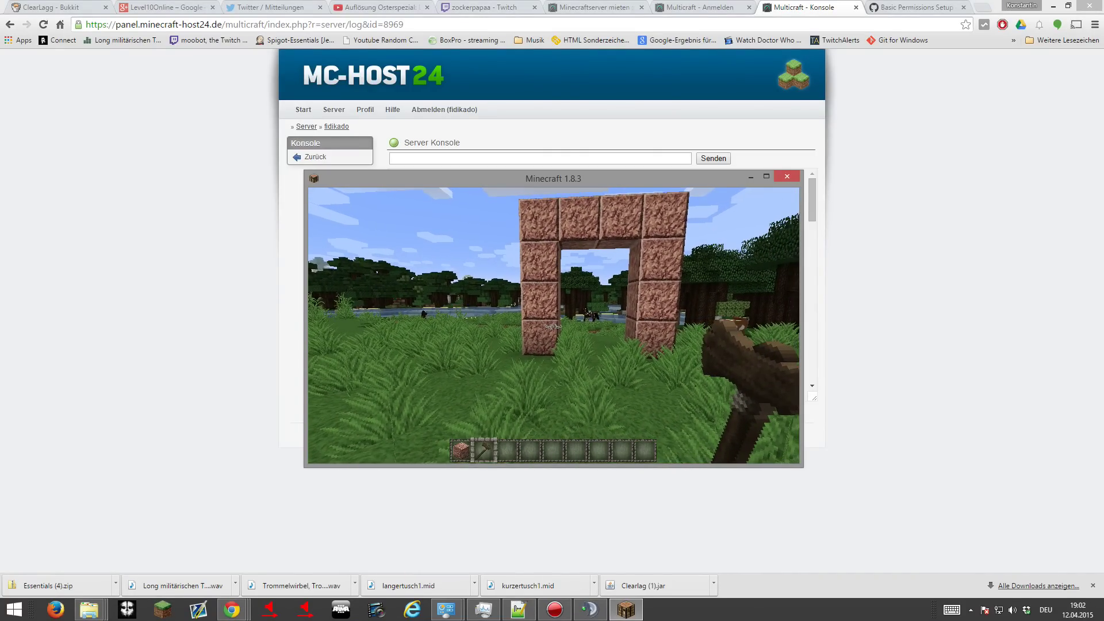
Step: Quit Minecraft and review the older entries of the server console log, returning to the server overview
{"action": "key", "text": "Escape"}
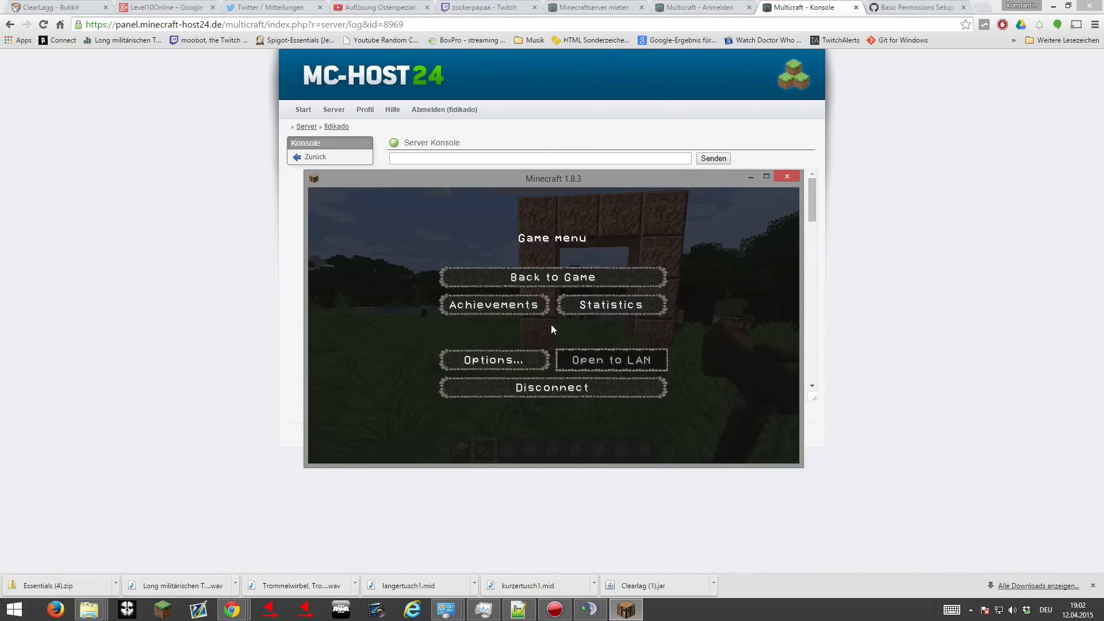
{"action": "left_click", "coordinate": [784, 175]}
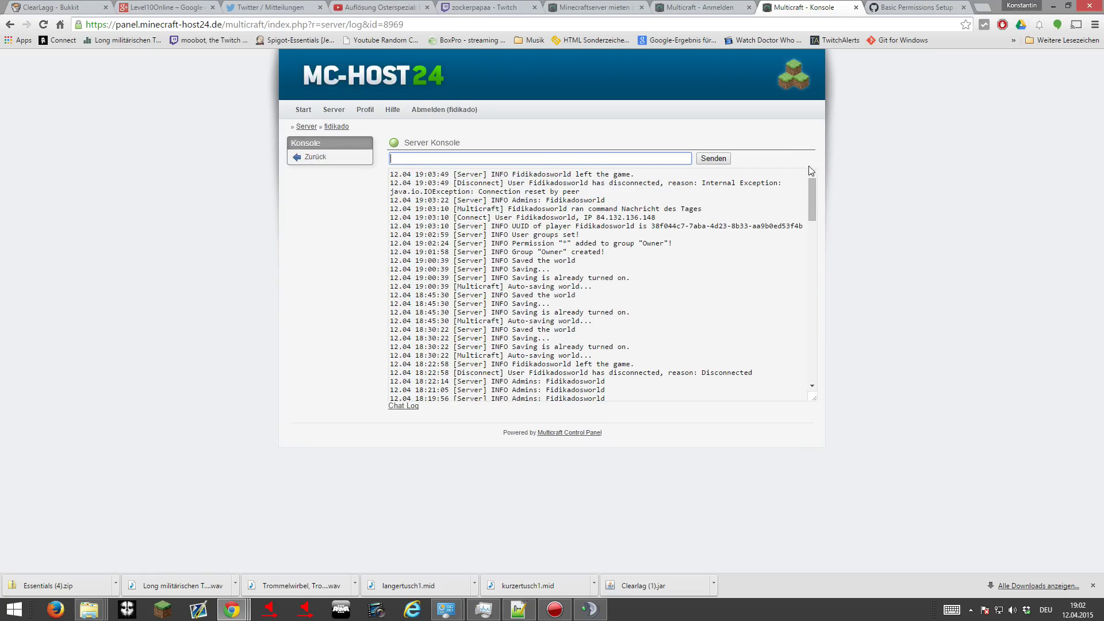
{"action": "left_click_drag", "start_coordinate": [813, 193], "coordinate": [804, 384]}
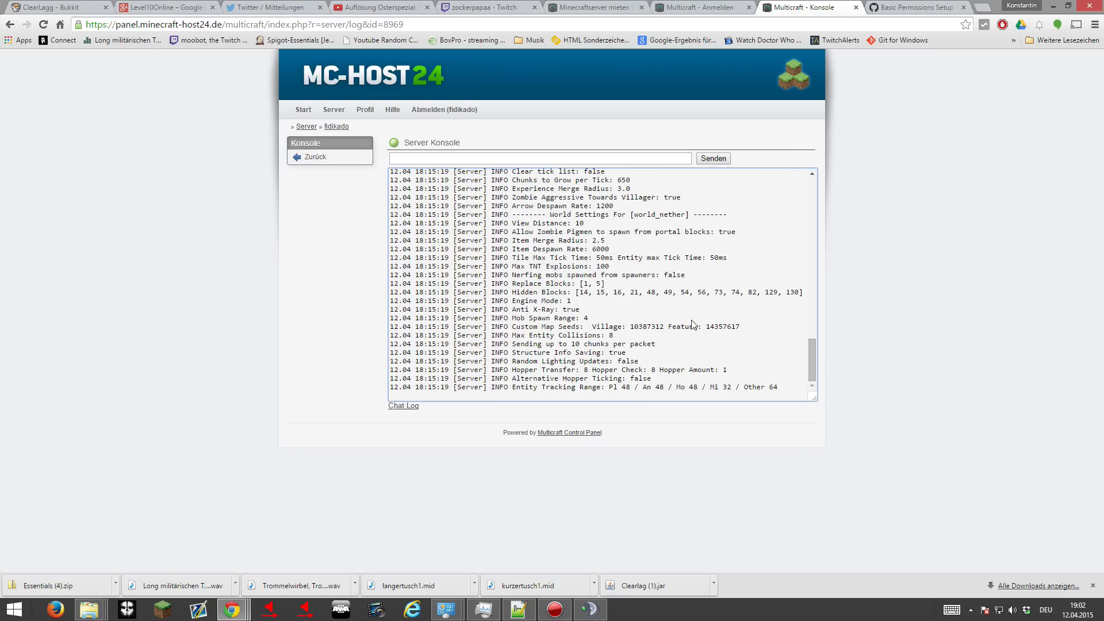
{"action": "left_click", "coordinate": [314, 158]}
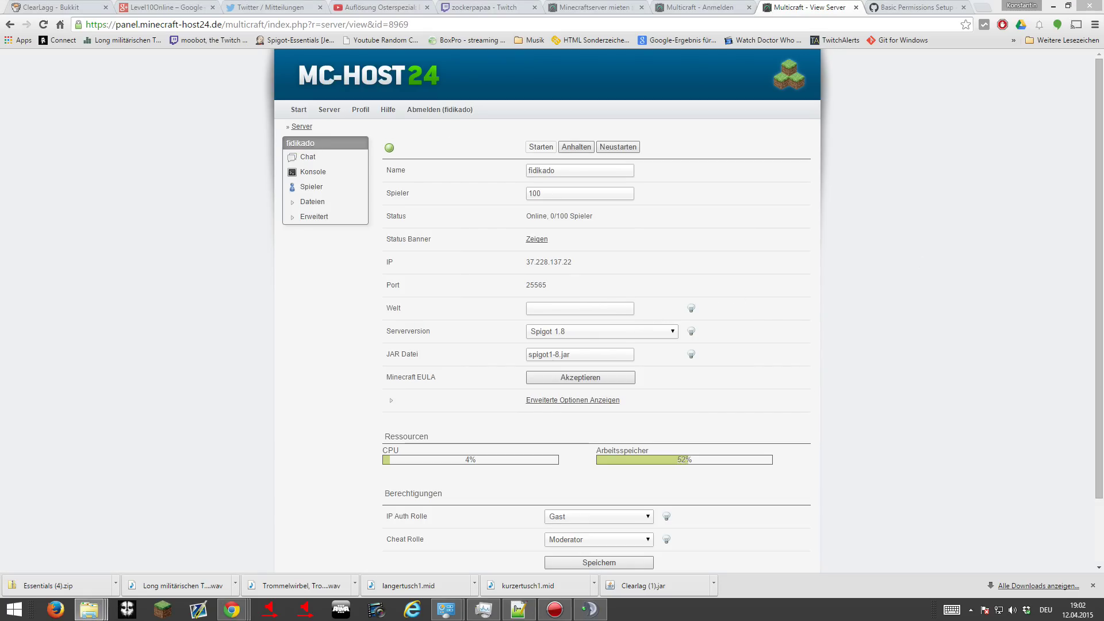
{"action": "key", "text": "alt+Tab"}
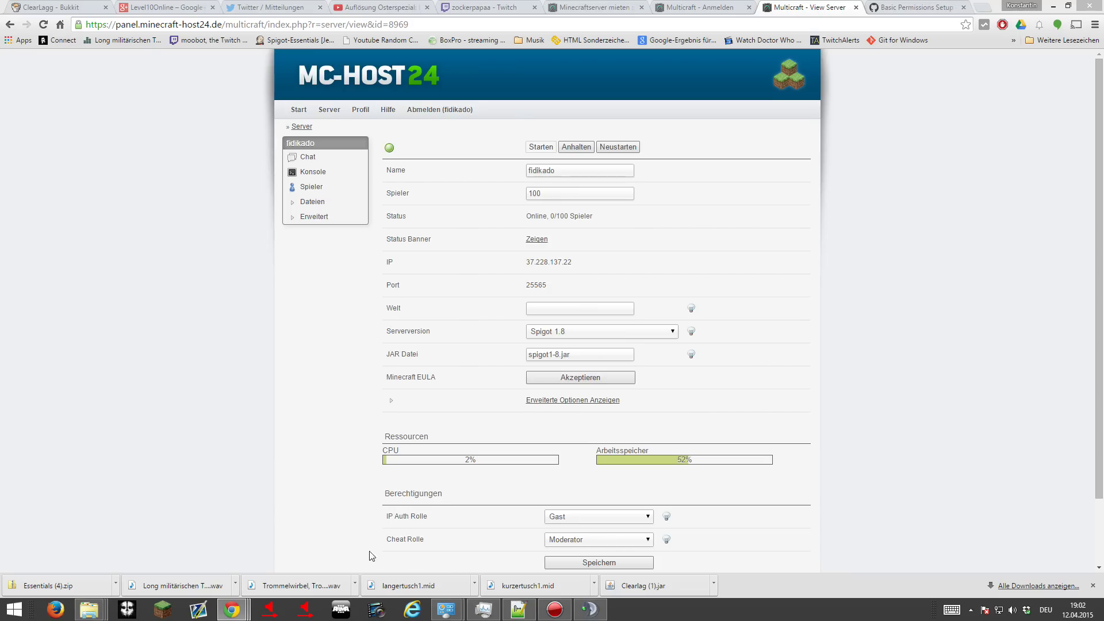
{"action": "left_click", "coordinate": [173, 613]}
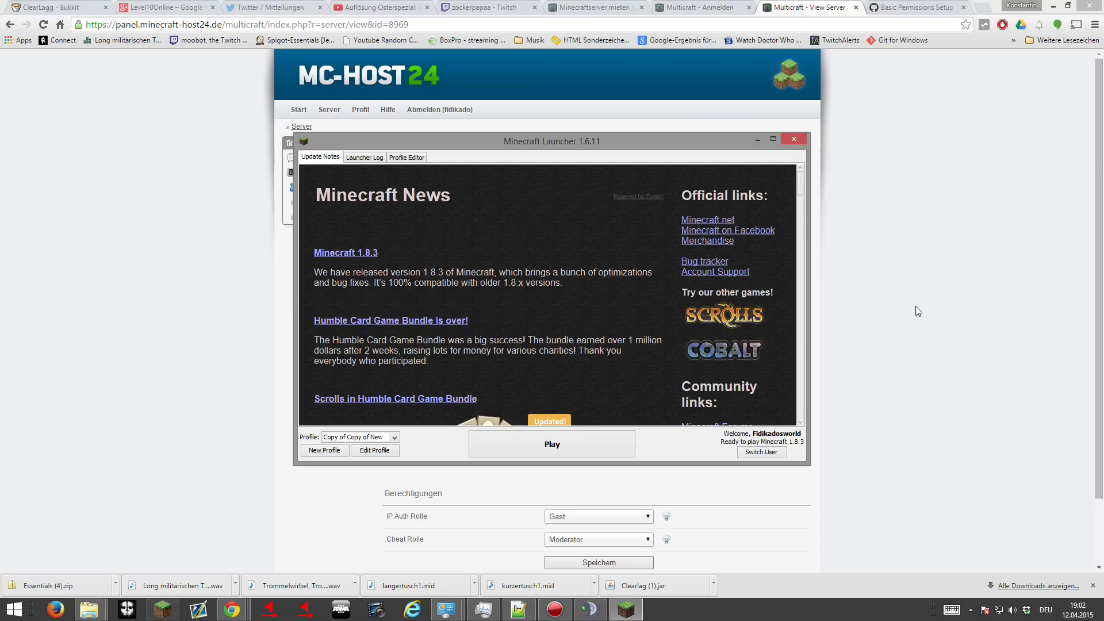
{"action": "left_click", "coordinate": [792, 140]}
Step: Open the server console again from the server overview
{"action": "left_click", "coordinate": [313, 172]}
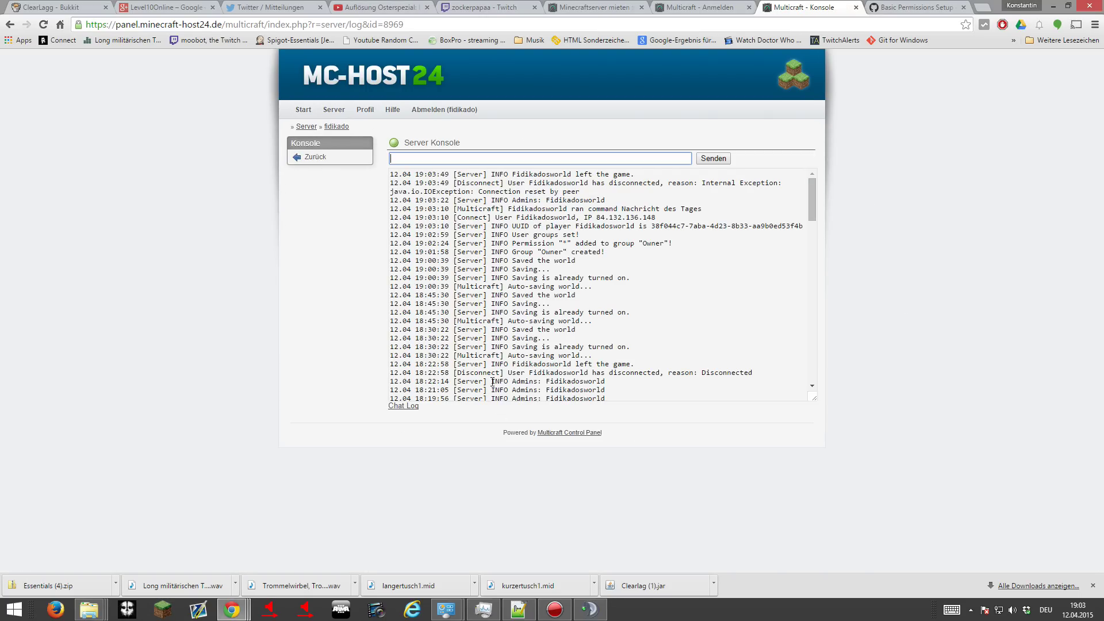